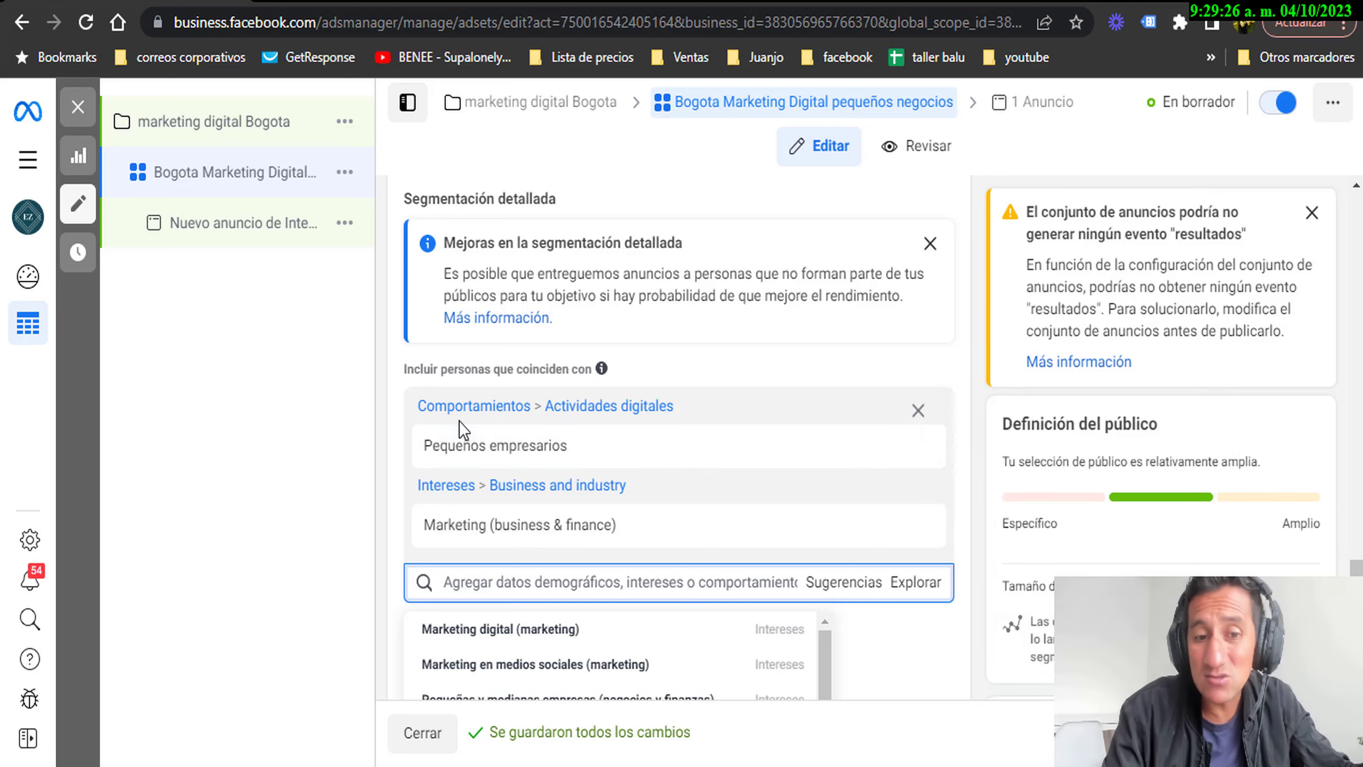
Narrow the detailed targeting so people must also match the behaviour "Administradores de páginas de negocios".
mouse_move(499, 536)
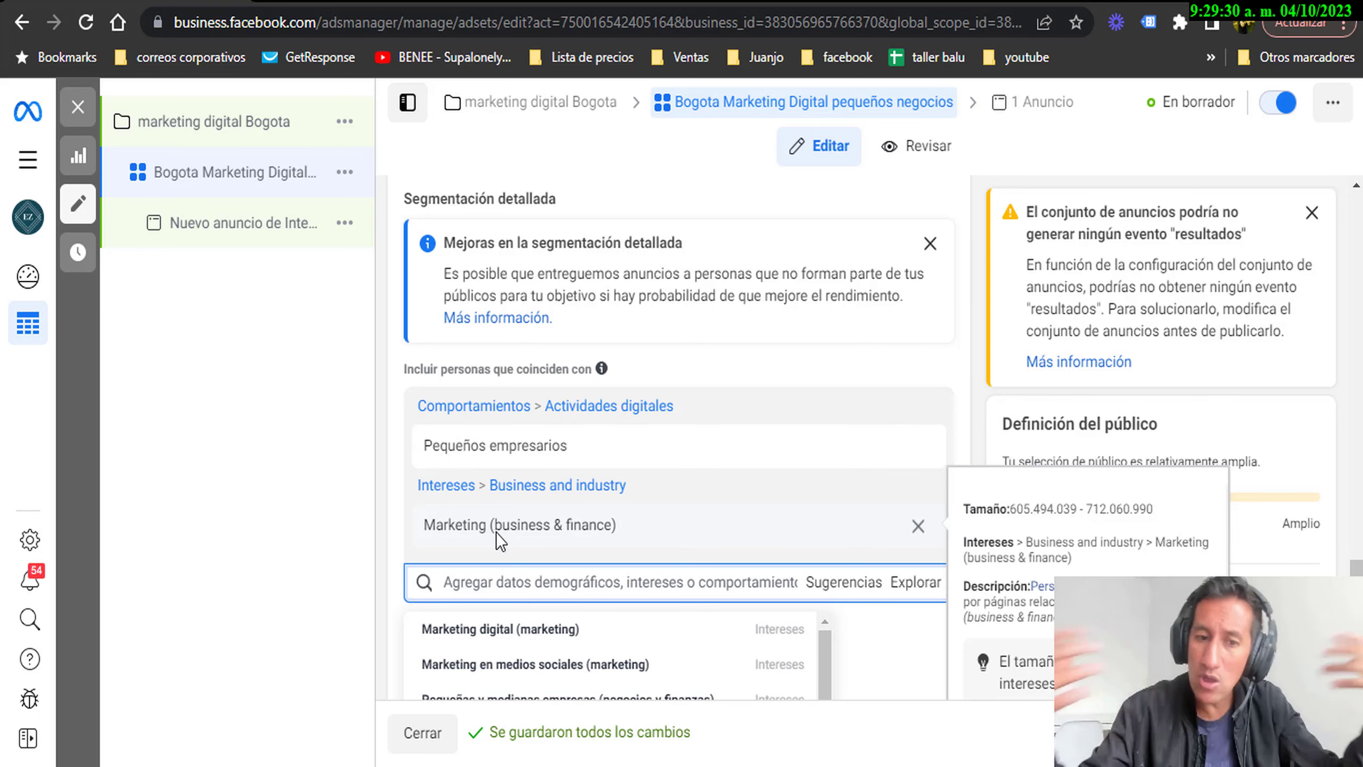
left_click(274, 522)
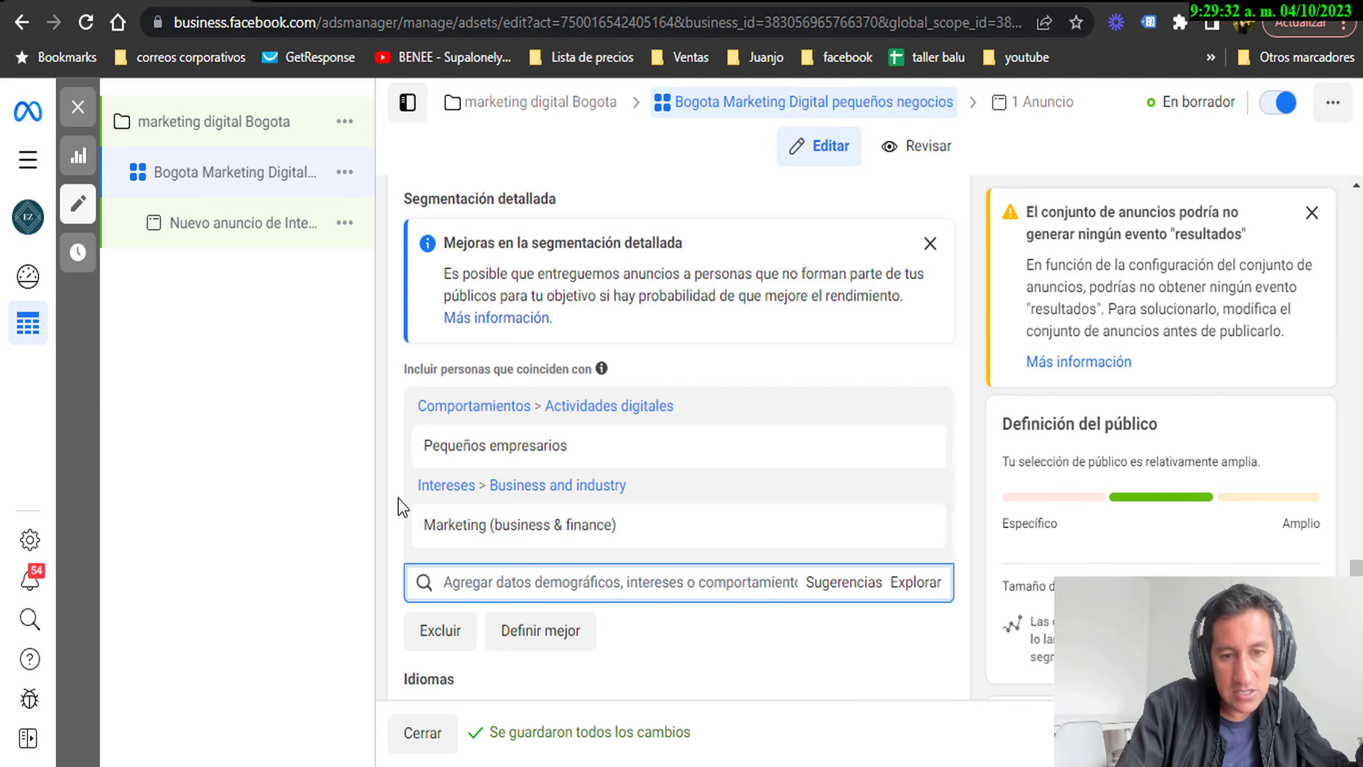
scroll(398, 499, "down", 4)
left_click(542, 414)
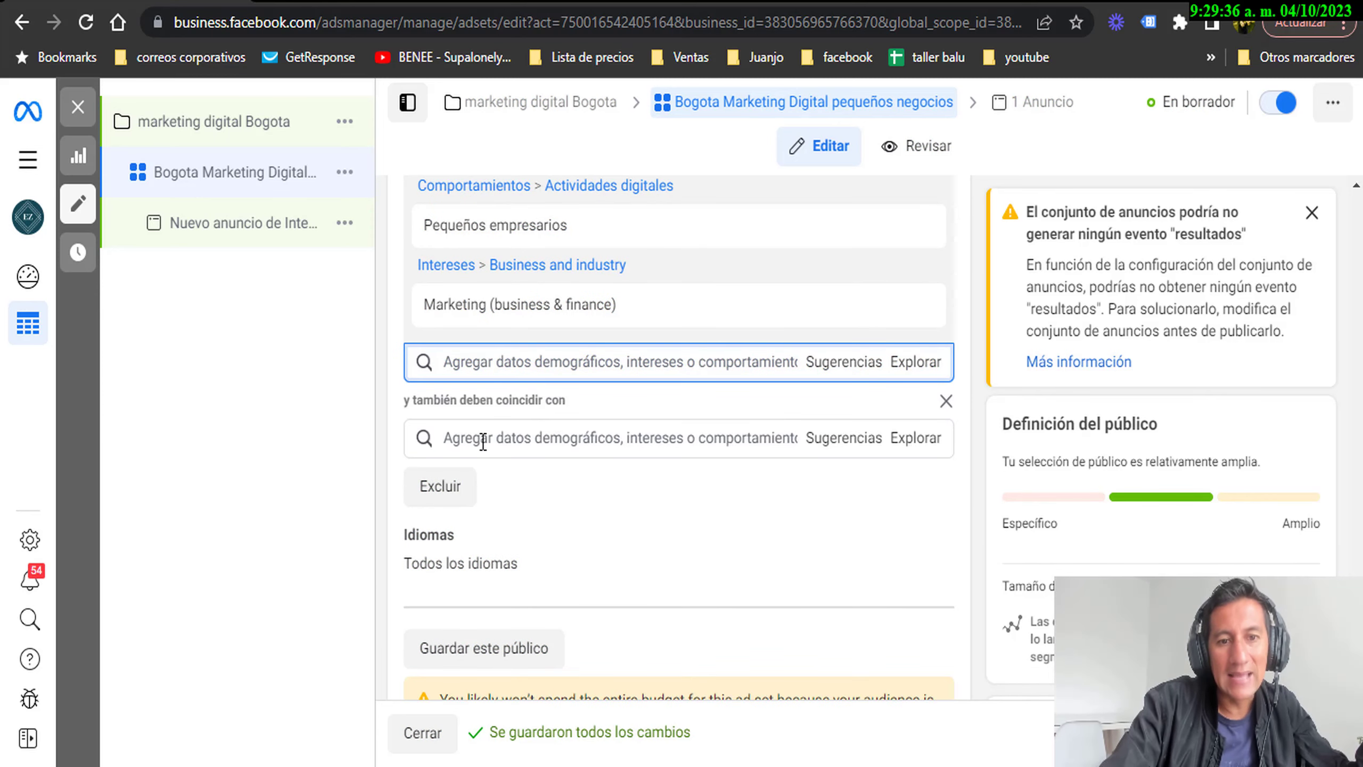
left_click(484, 438)
scroll(478, 445, "up", 2)
mouse_move(452, 352)
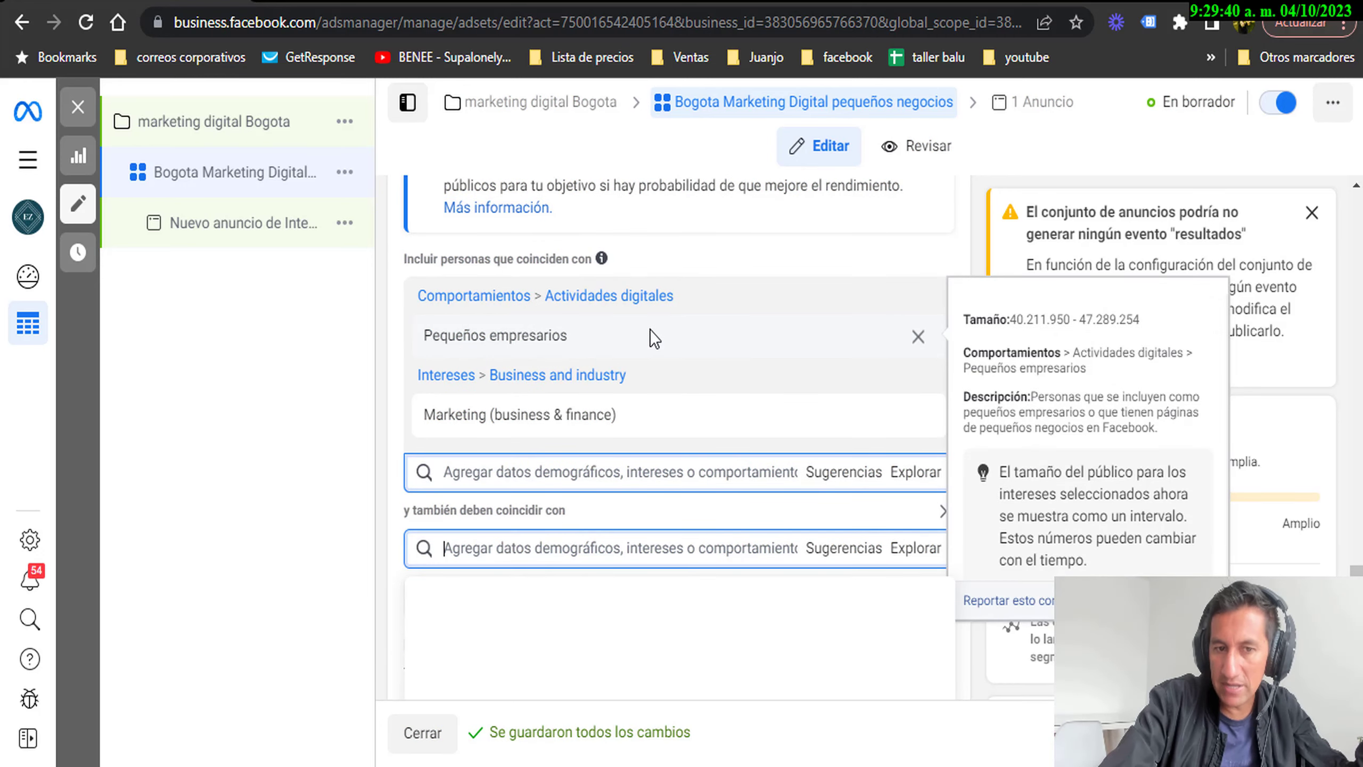
mouse_move(431, 419)
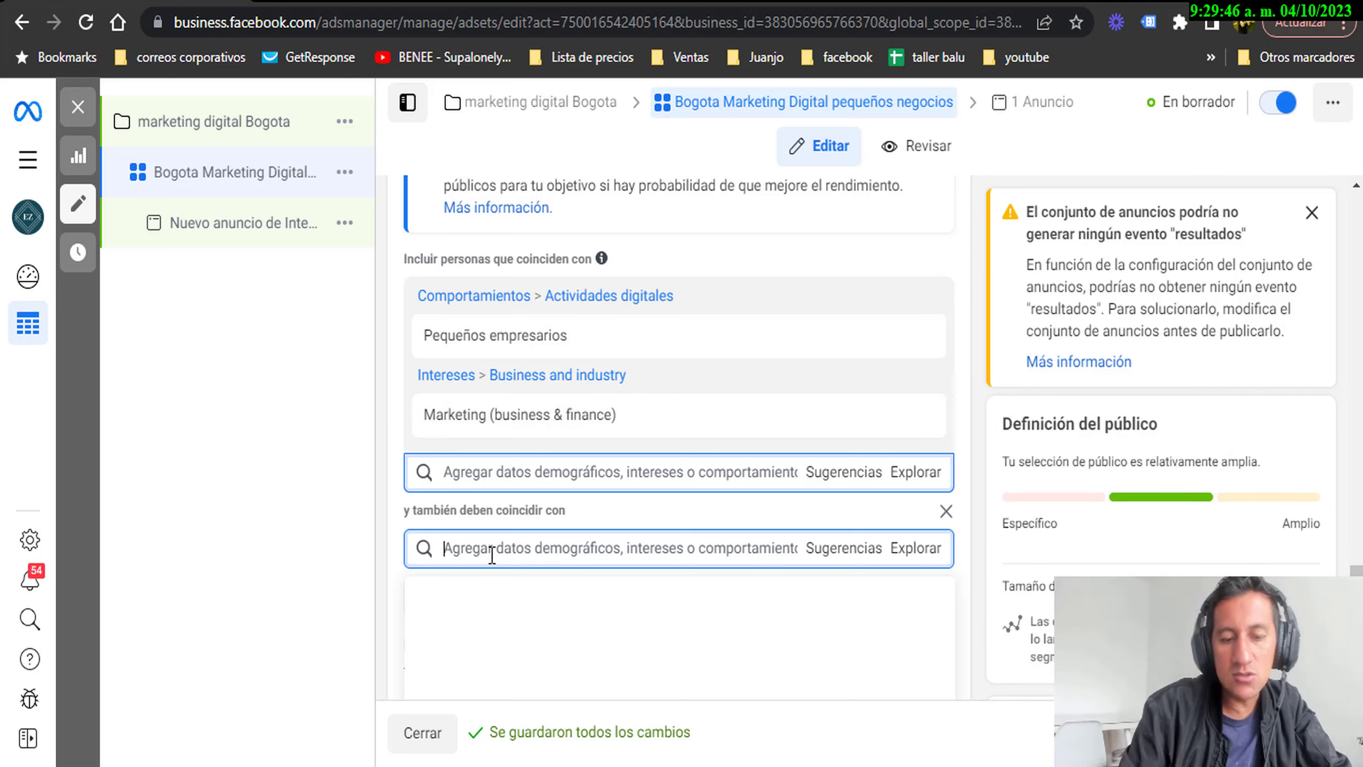
type("admniinistradores")
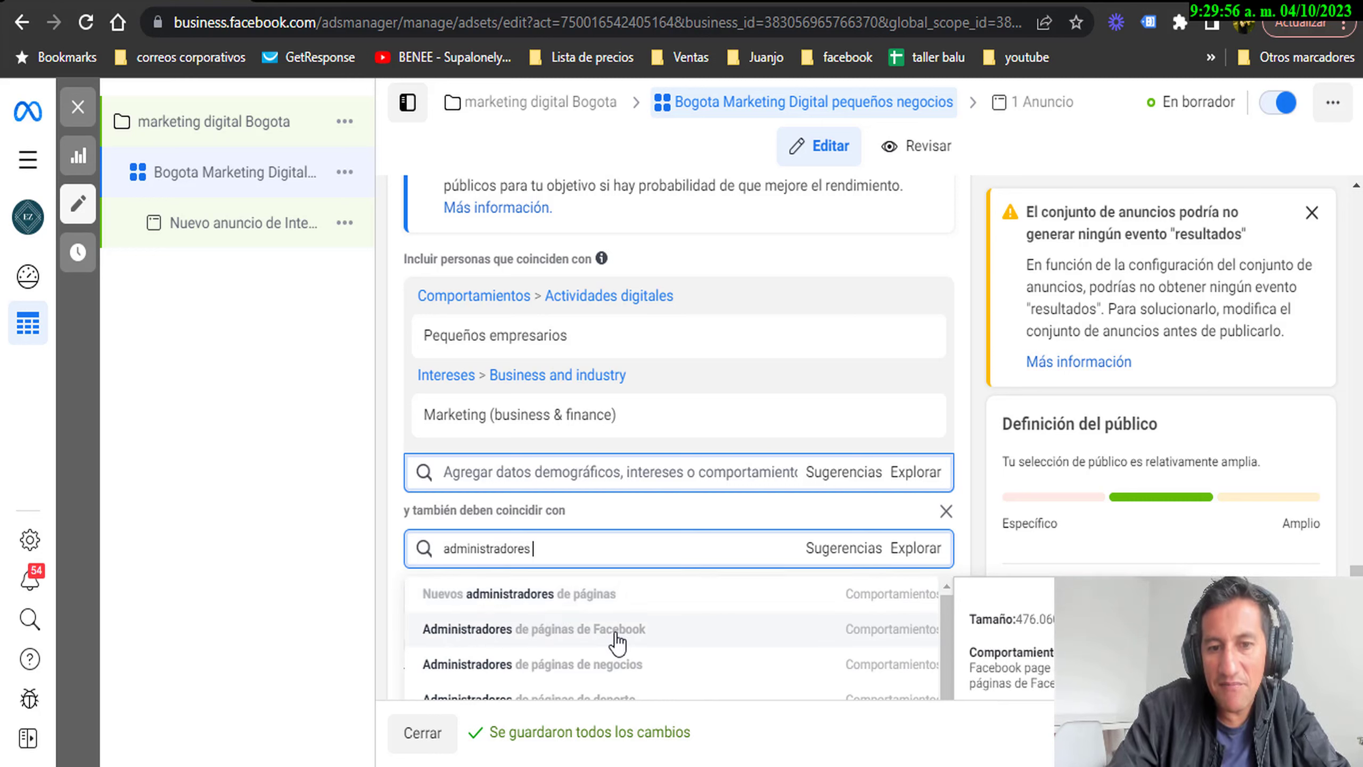
left_click(525, 666)
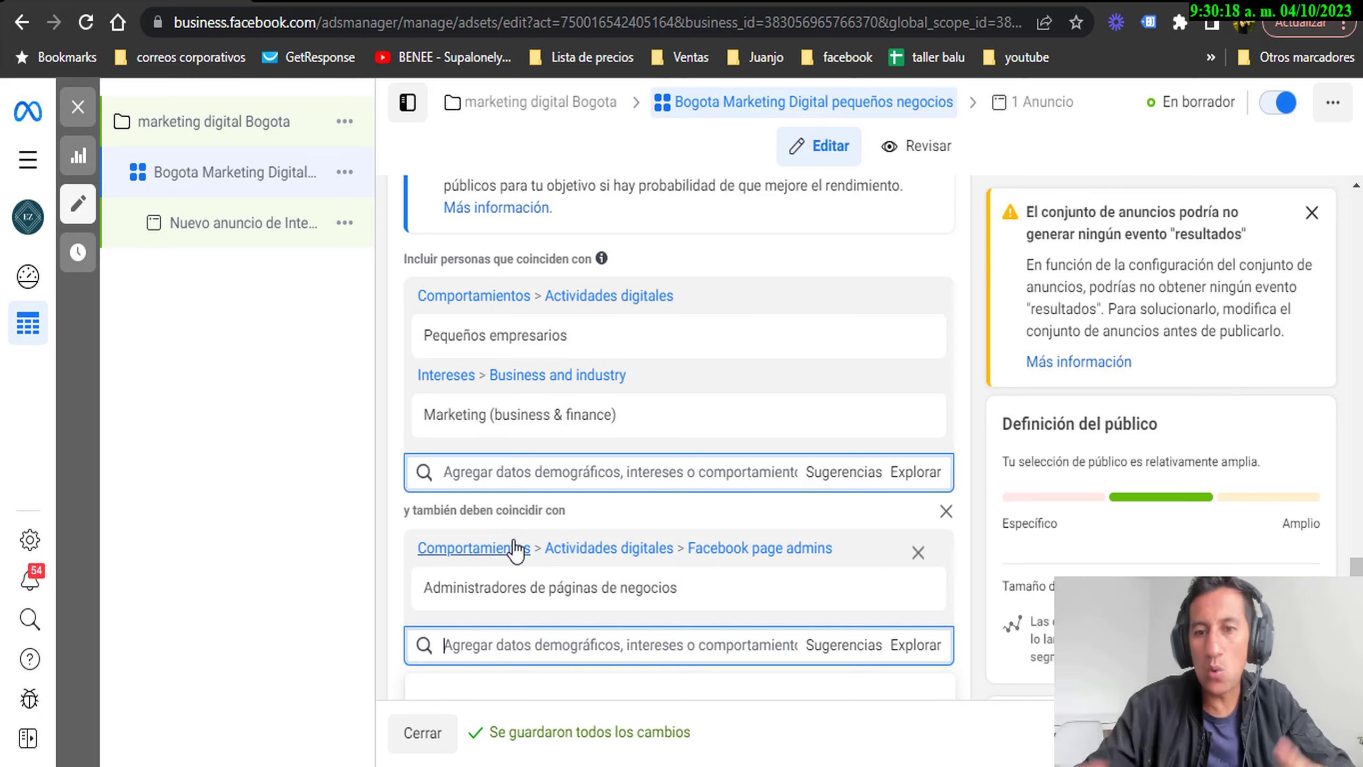
Dismiss the warning about the ad set generating no results and examine the estimated audience size.
left_click(1311, 212)
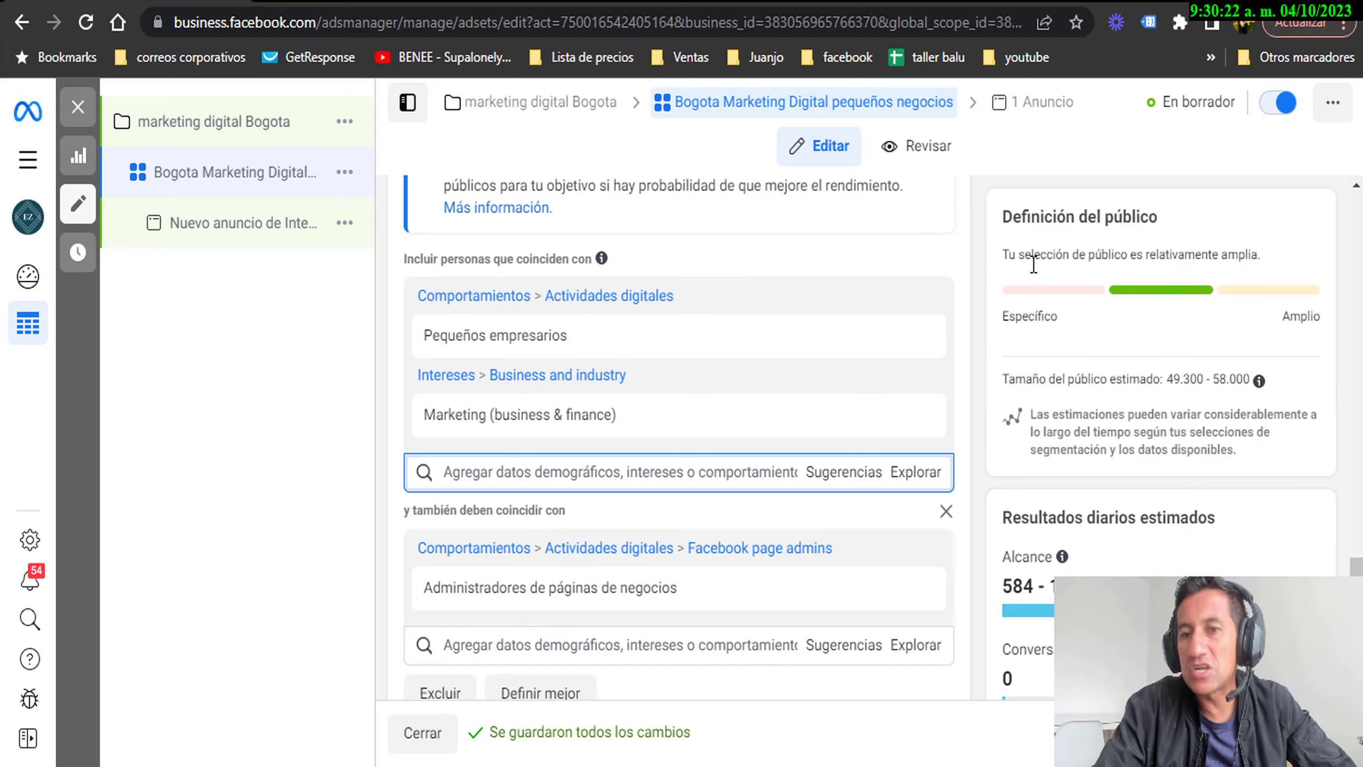
left_click_drag(1003, 378, 1254, 377)
scroll(1202, 472, "down", 4)
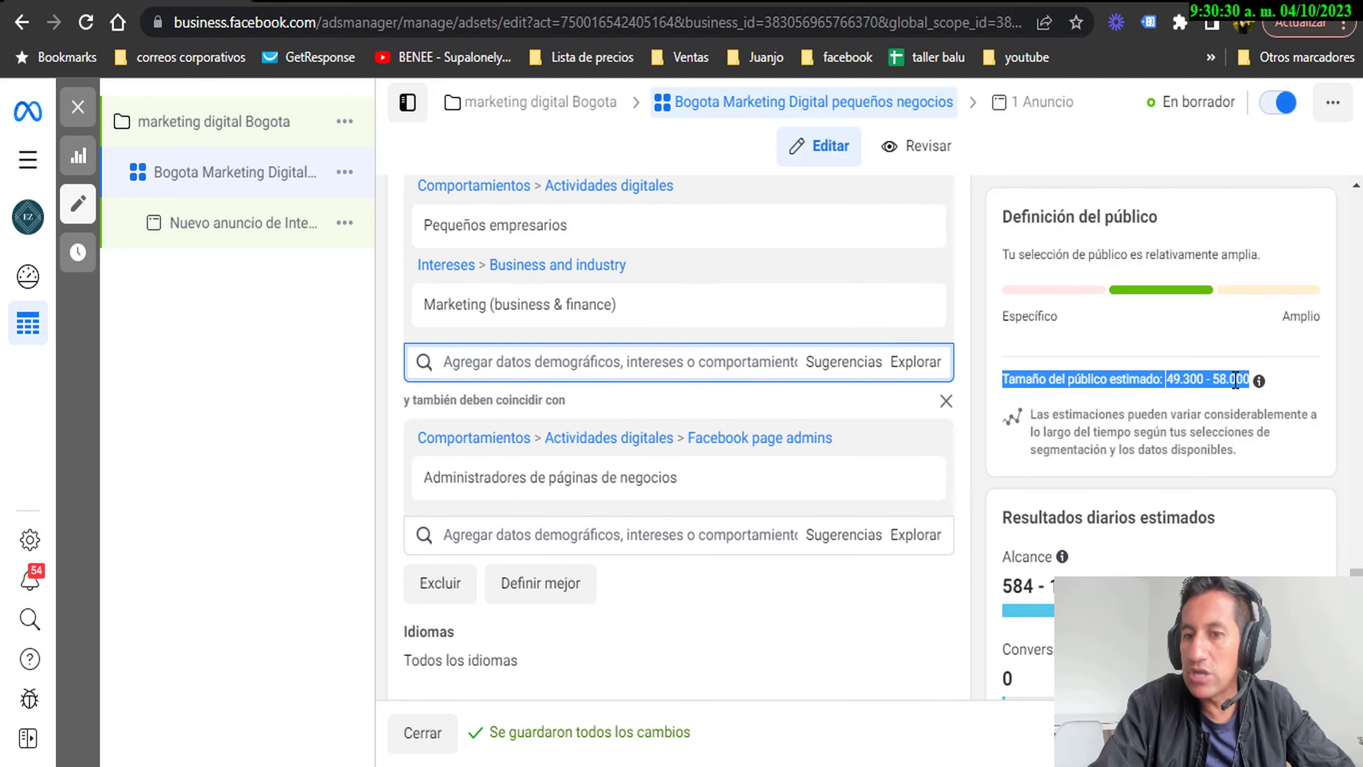
mouse_move(1155, 557)
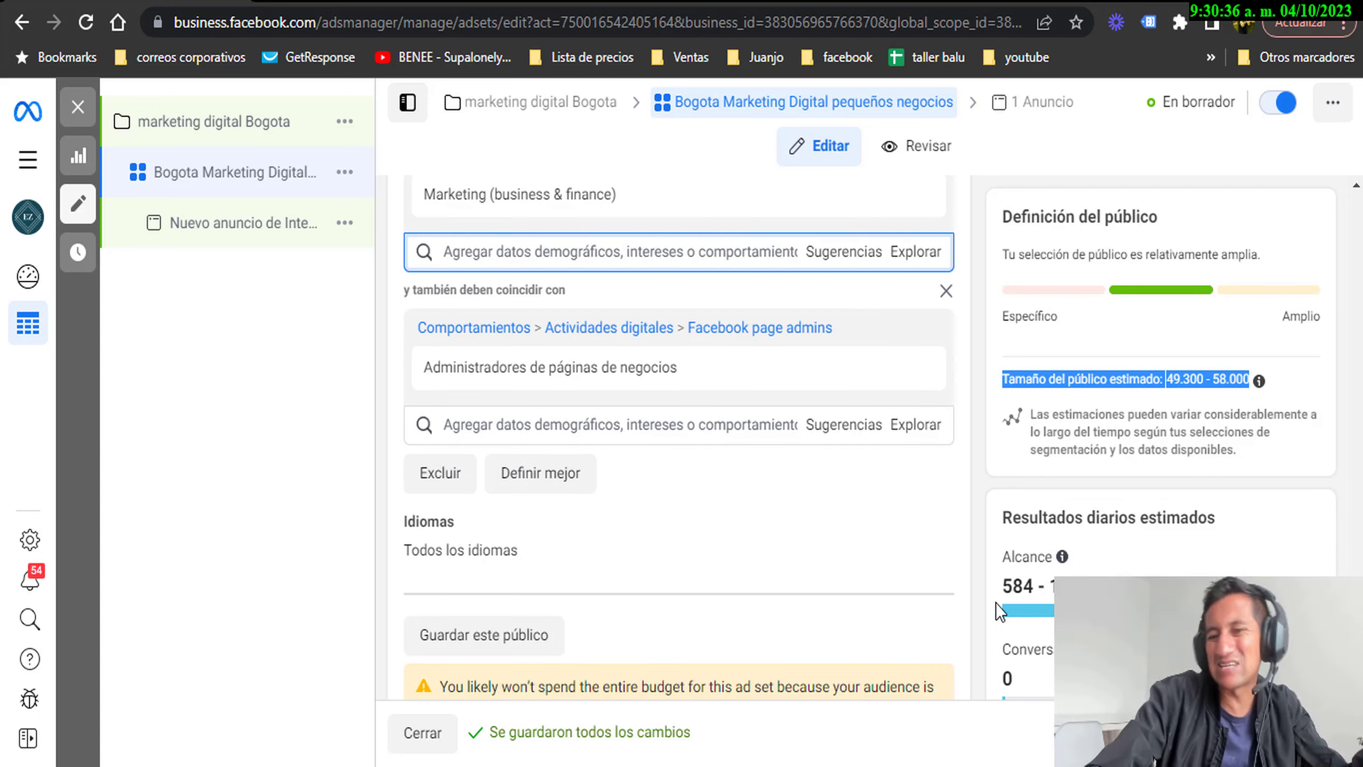
Review the ad set's location, age, gender and detailed targeting against the audience definition and the budget warning.
scroll(1356, 536, "up", 8)
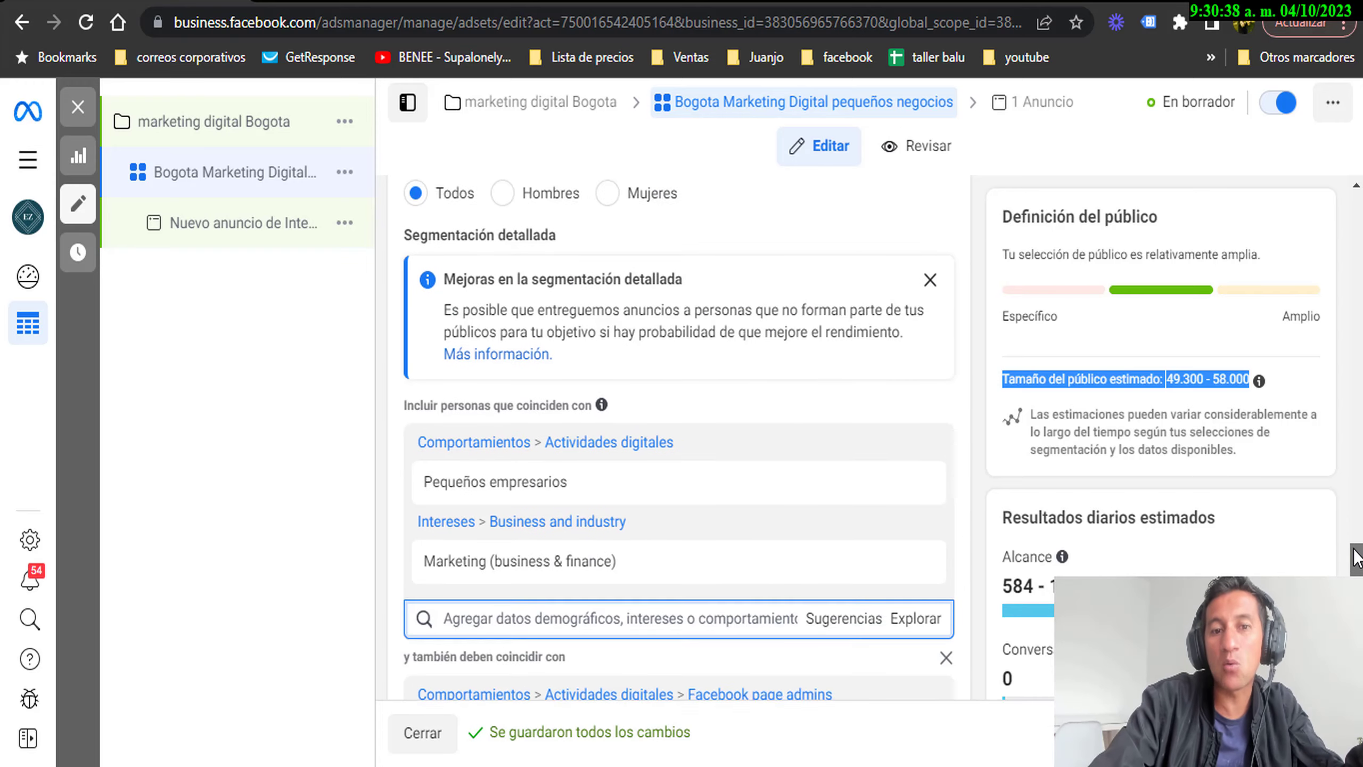
scroll(1356, 537, "up", 2)
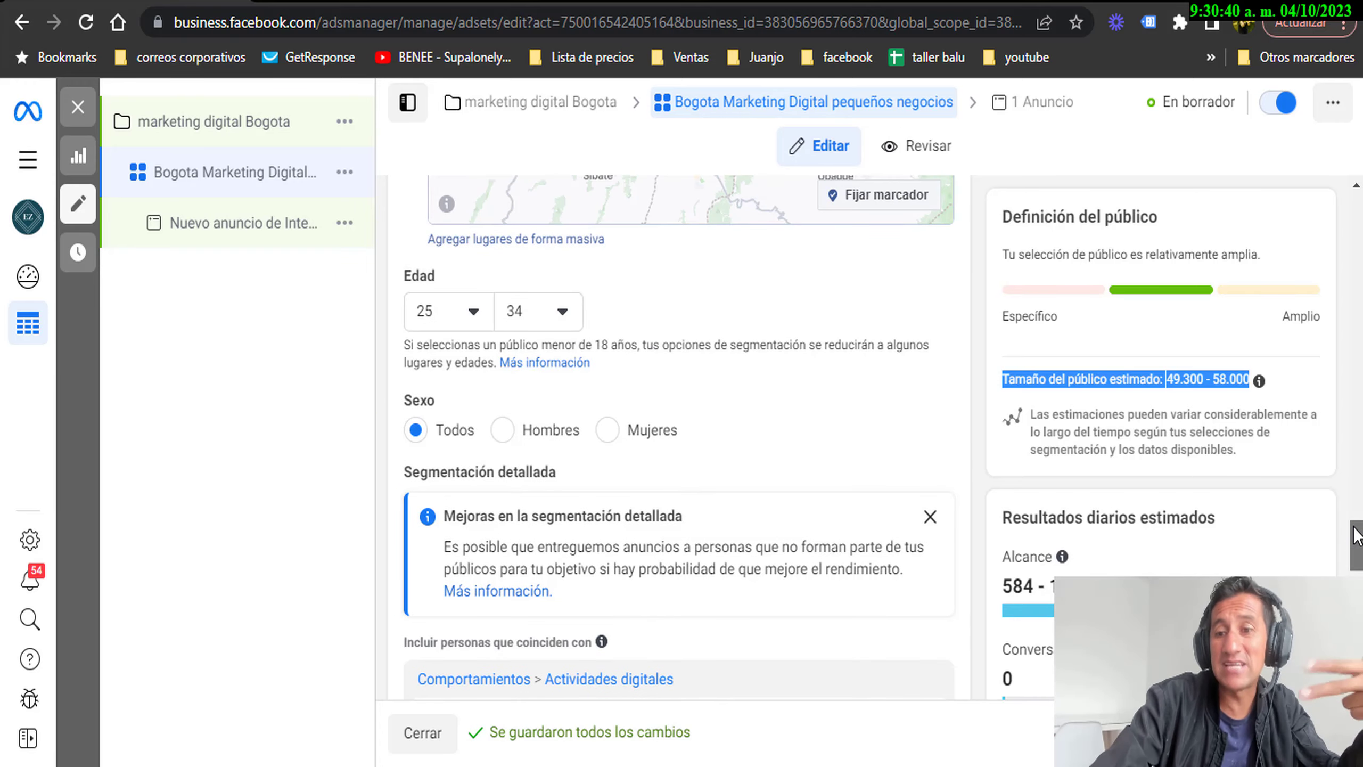
scroll(1354, 535, "down", 15)
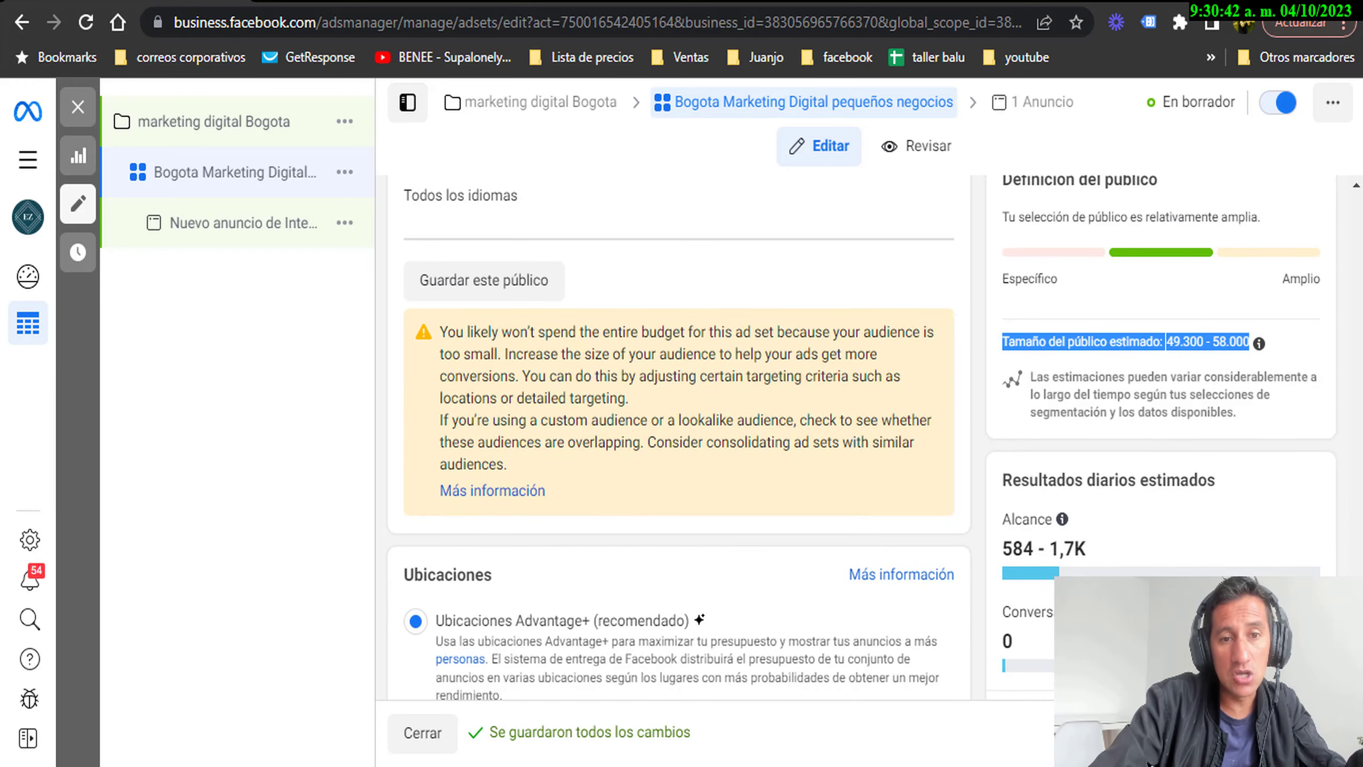
scroll(679, 430, "up", 2)
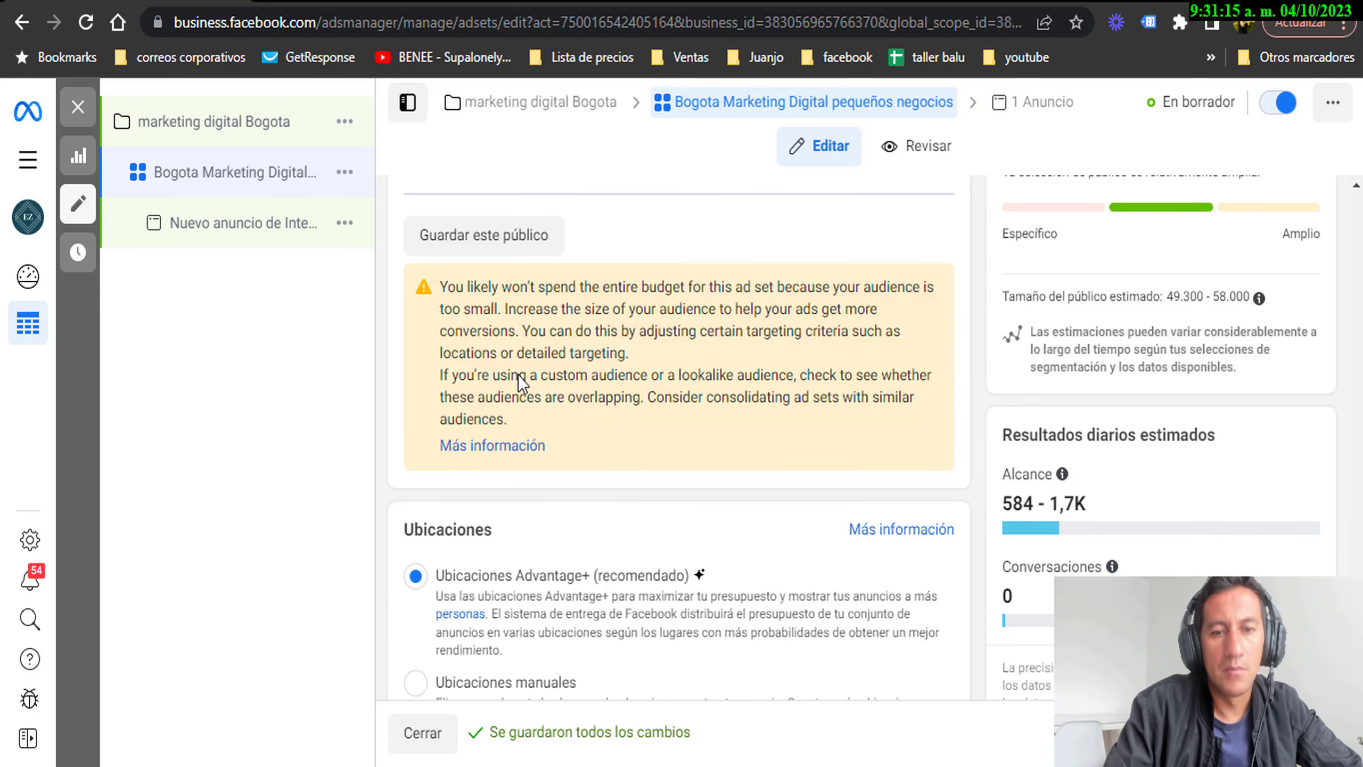
scroll(1114, 481, "up", 4)
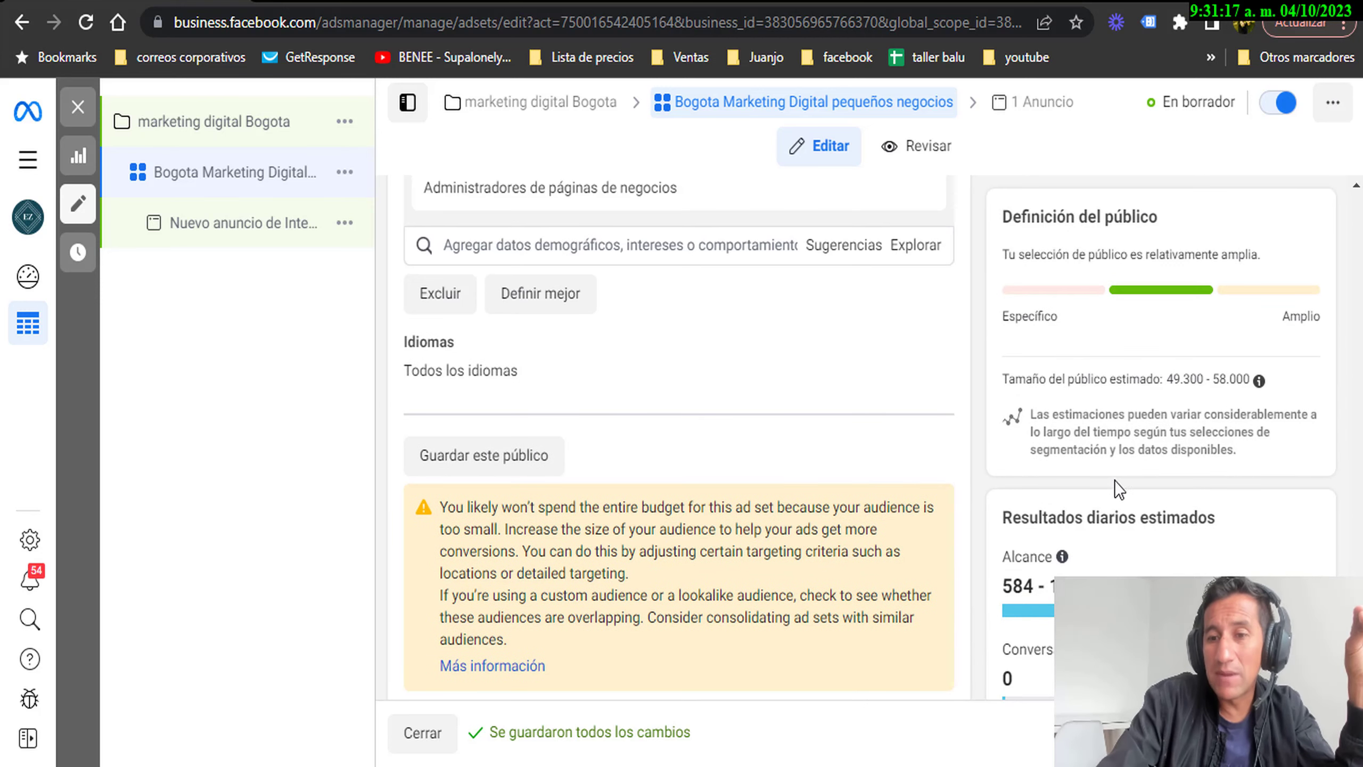
scroll(1121, 489, "down", 4)
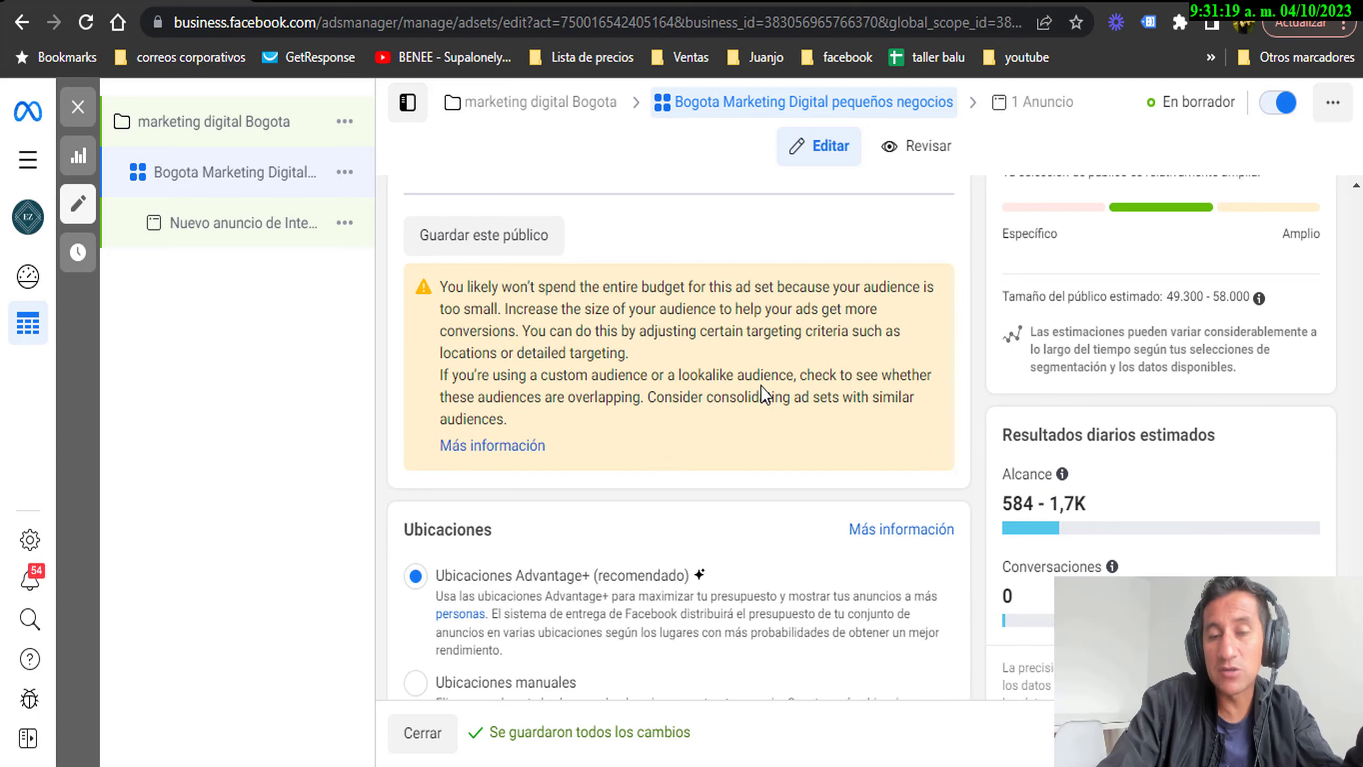
scroll(673, 403, "up", 10)
scroll(673, 402, "up", 1)
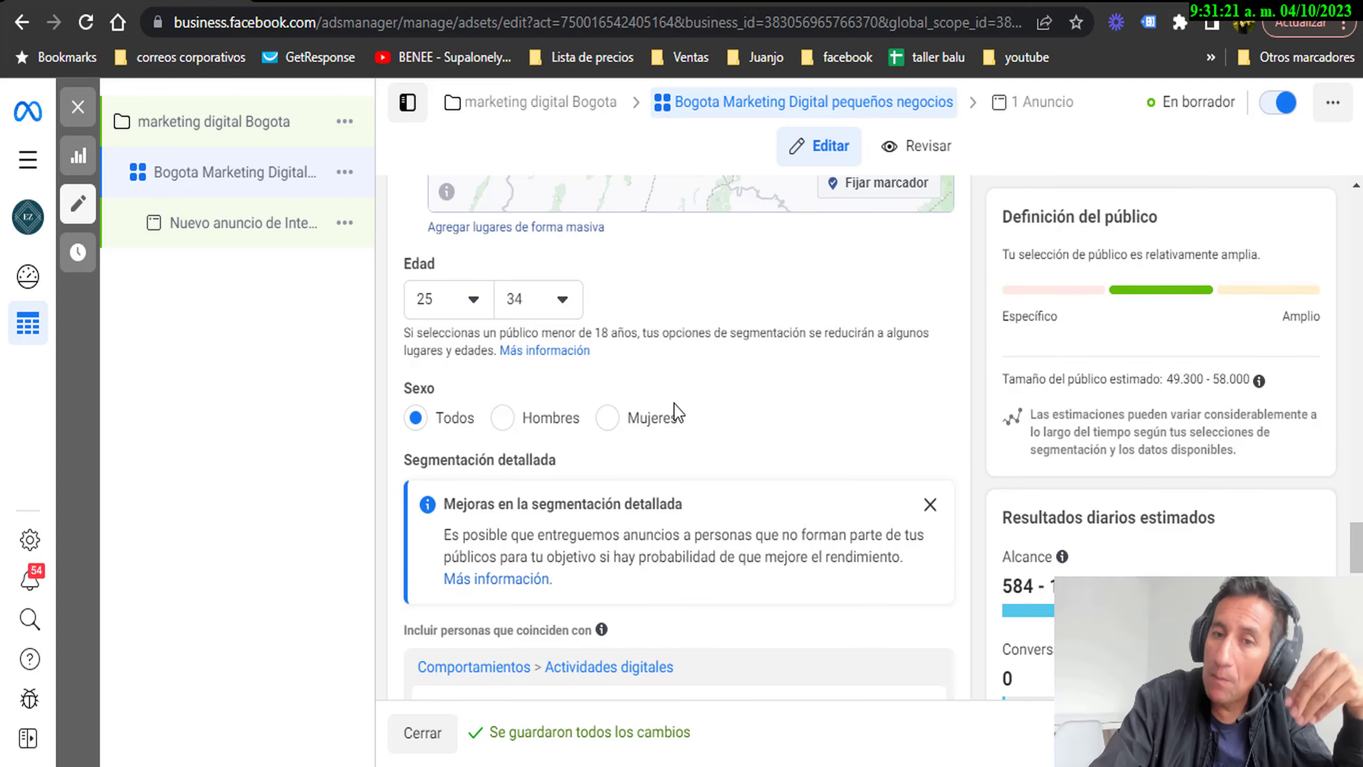
scroll(672, 402, "down", 10)
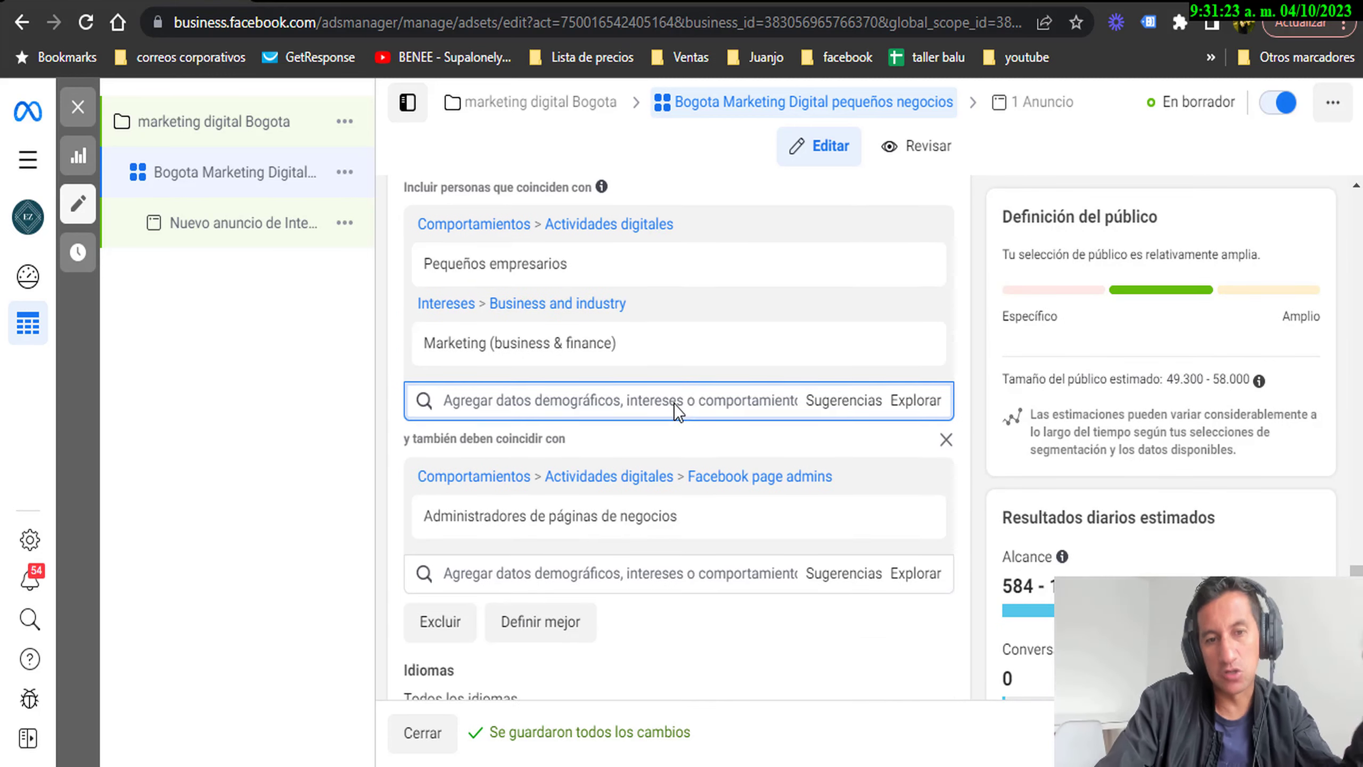
scroll(673, 402, "up", 10)
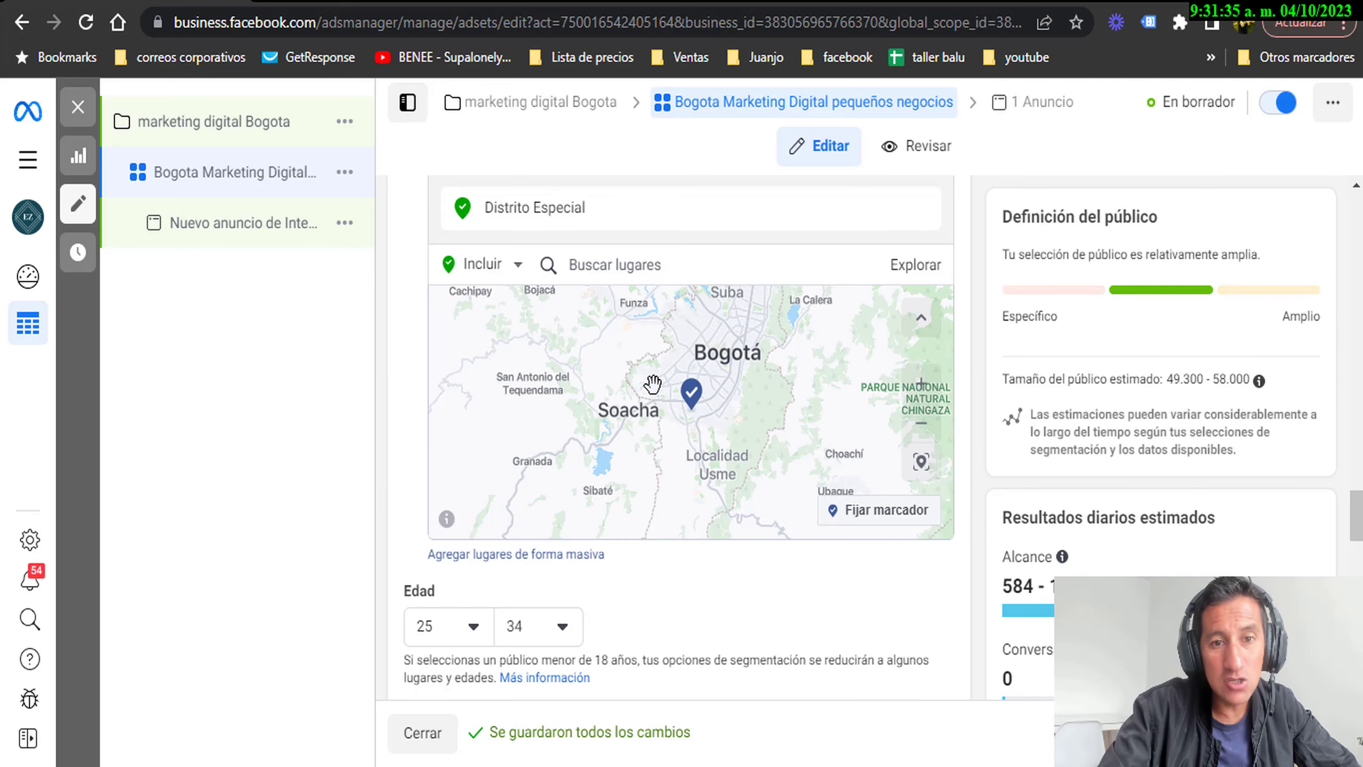
scroll(600, 397, "up", 3)
scroll(786, 384, "down", 2)
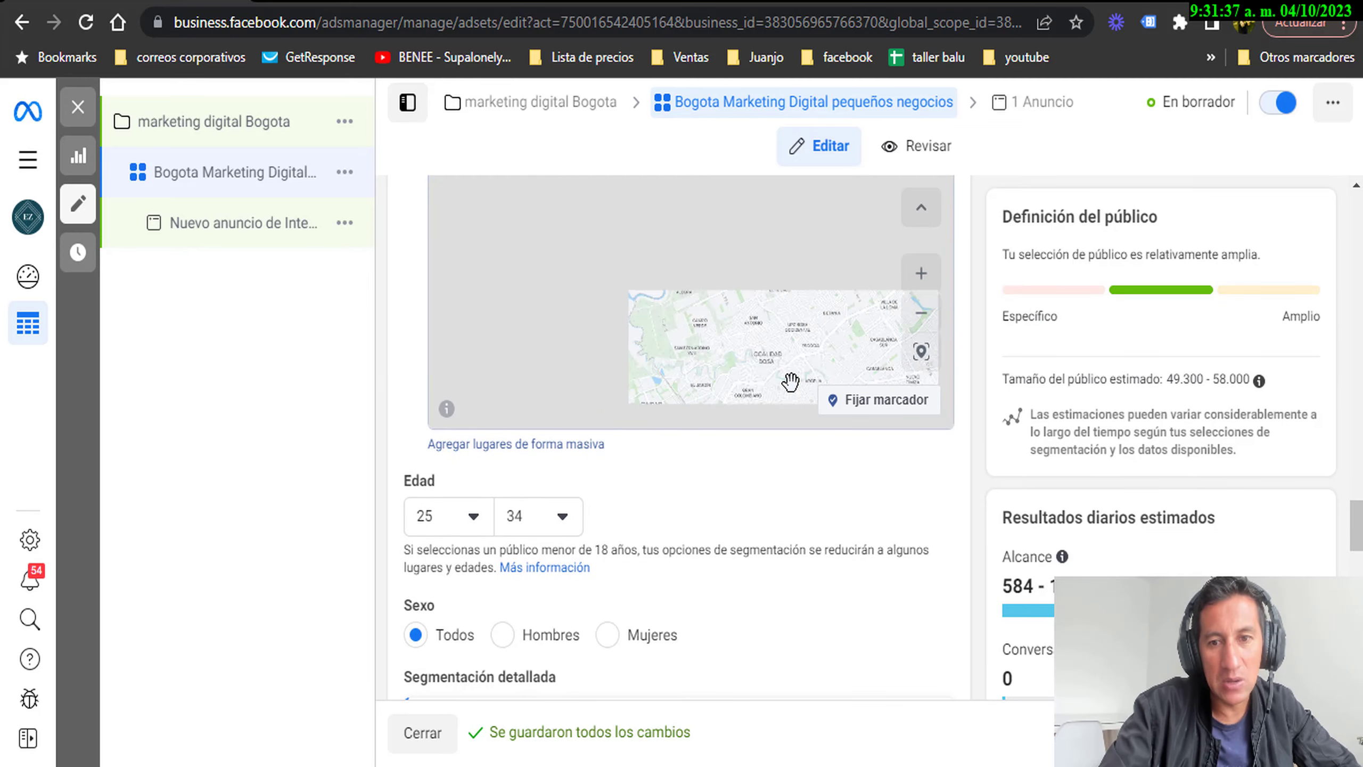
Switch the ad set to manual placements and leave only Instagram placements selected, excluding Facebook Stories.
scroll(788, 539, "down", 15)
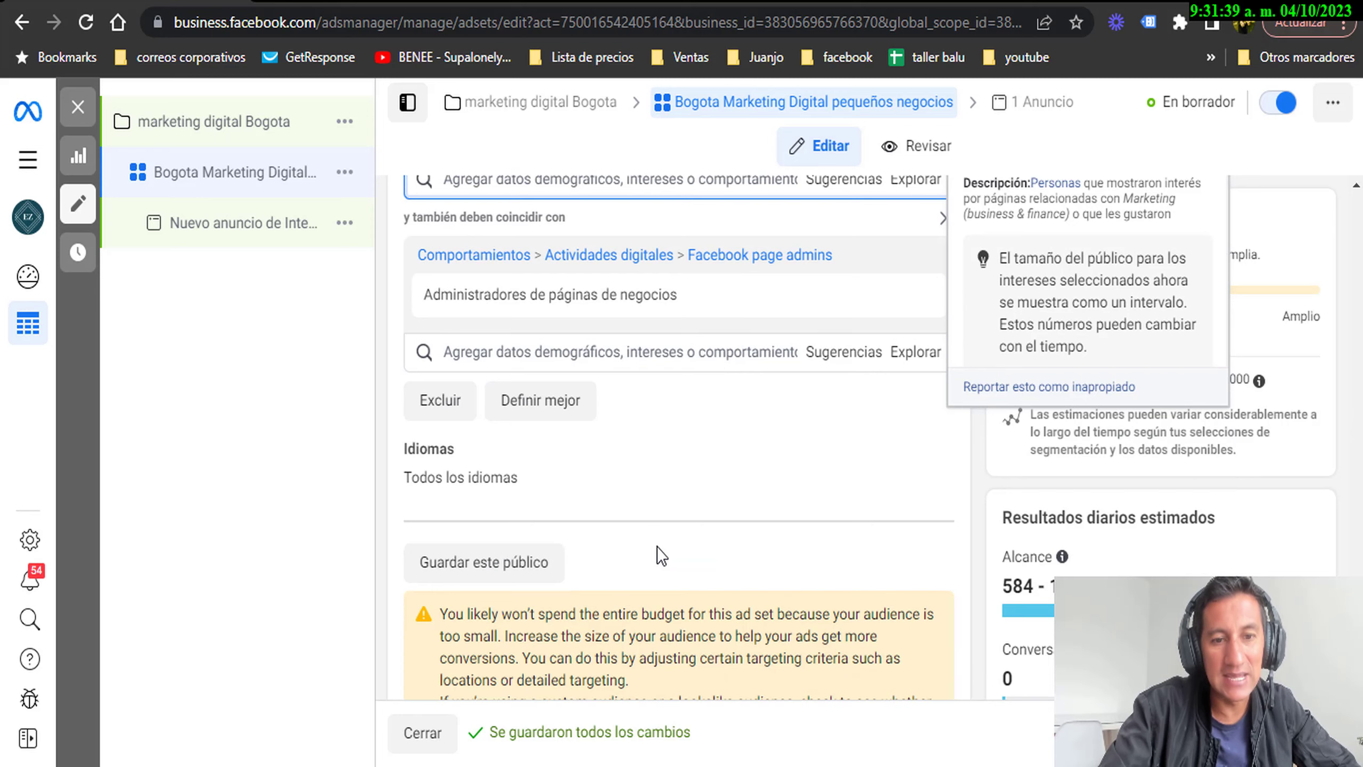
scroll(517, 512, "down", 6)
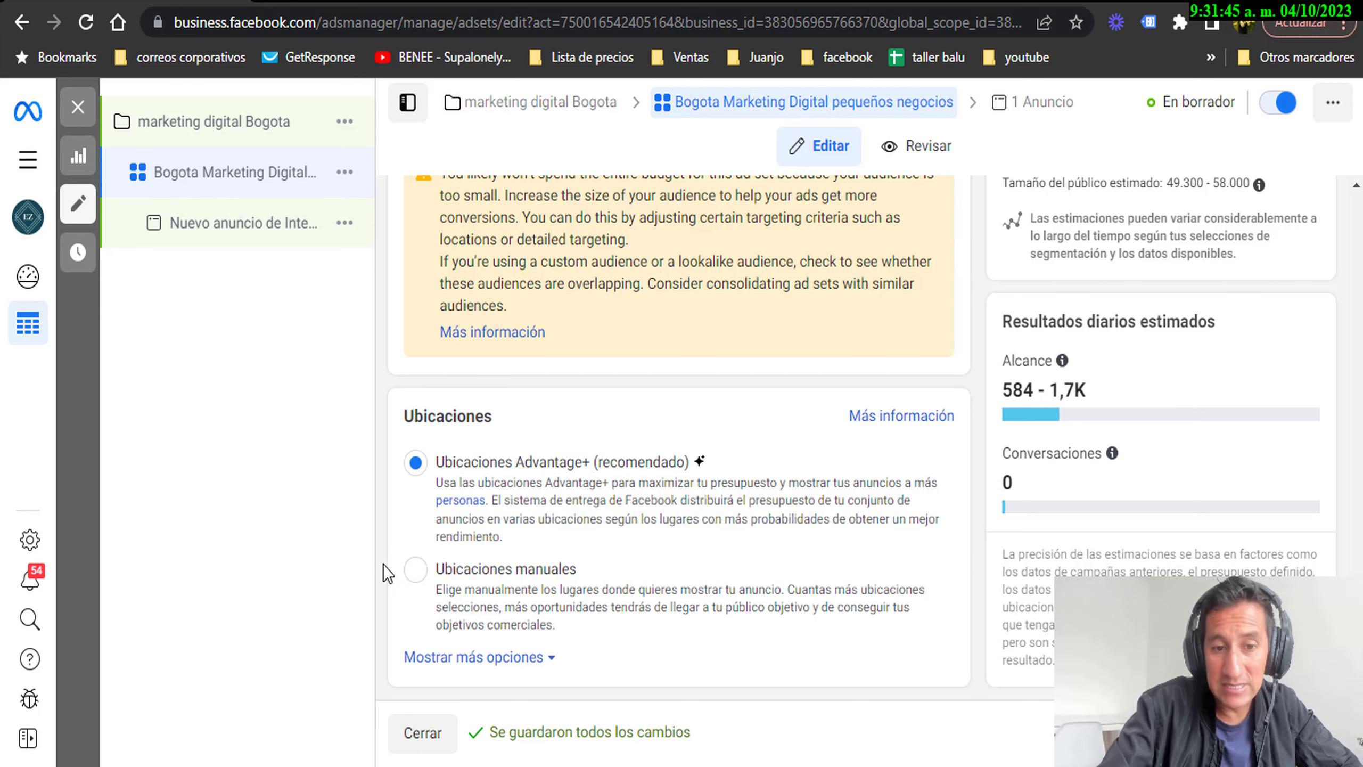
left_click(416, 573)
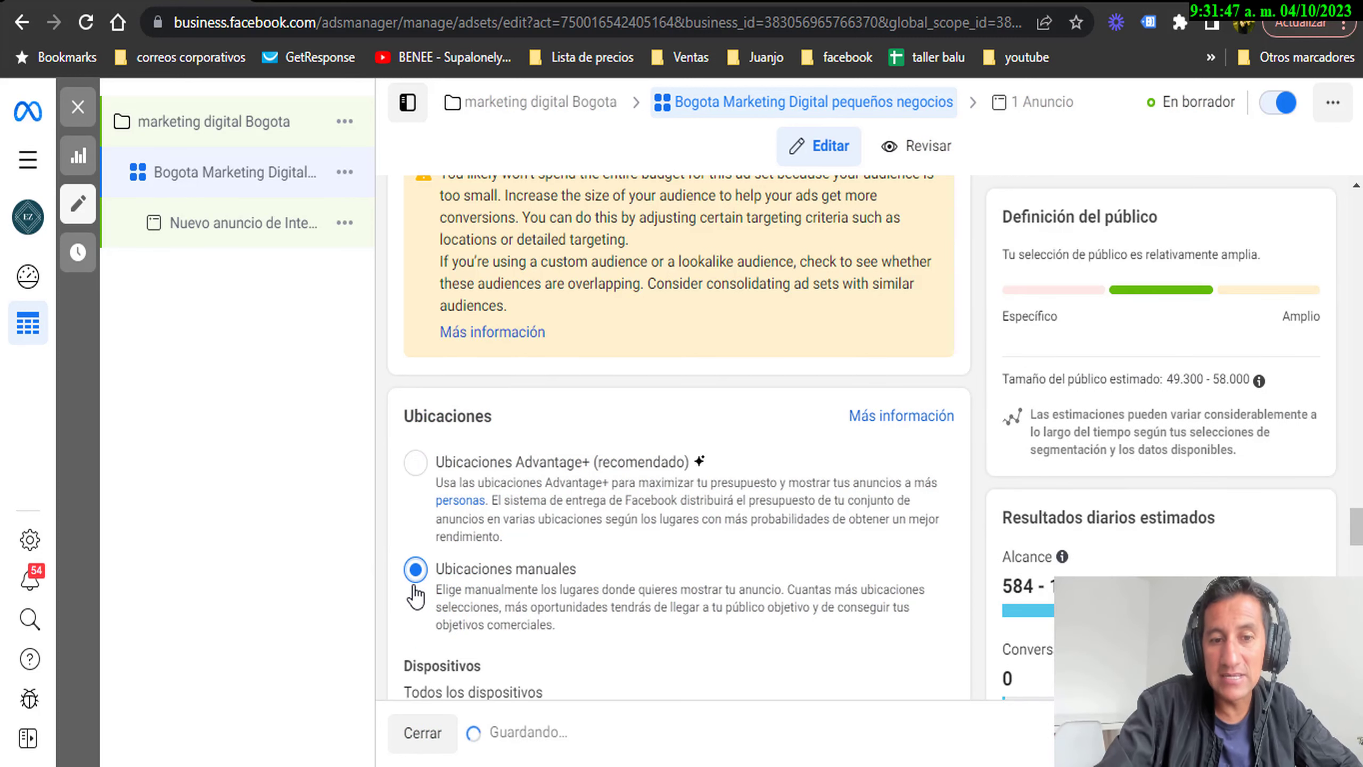
scroll(510, 569, "down", 4)
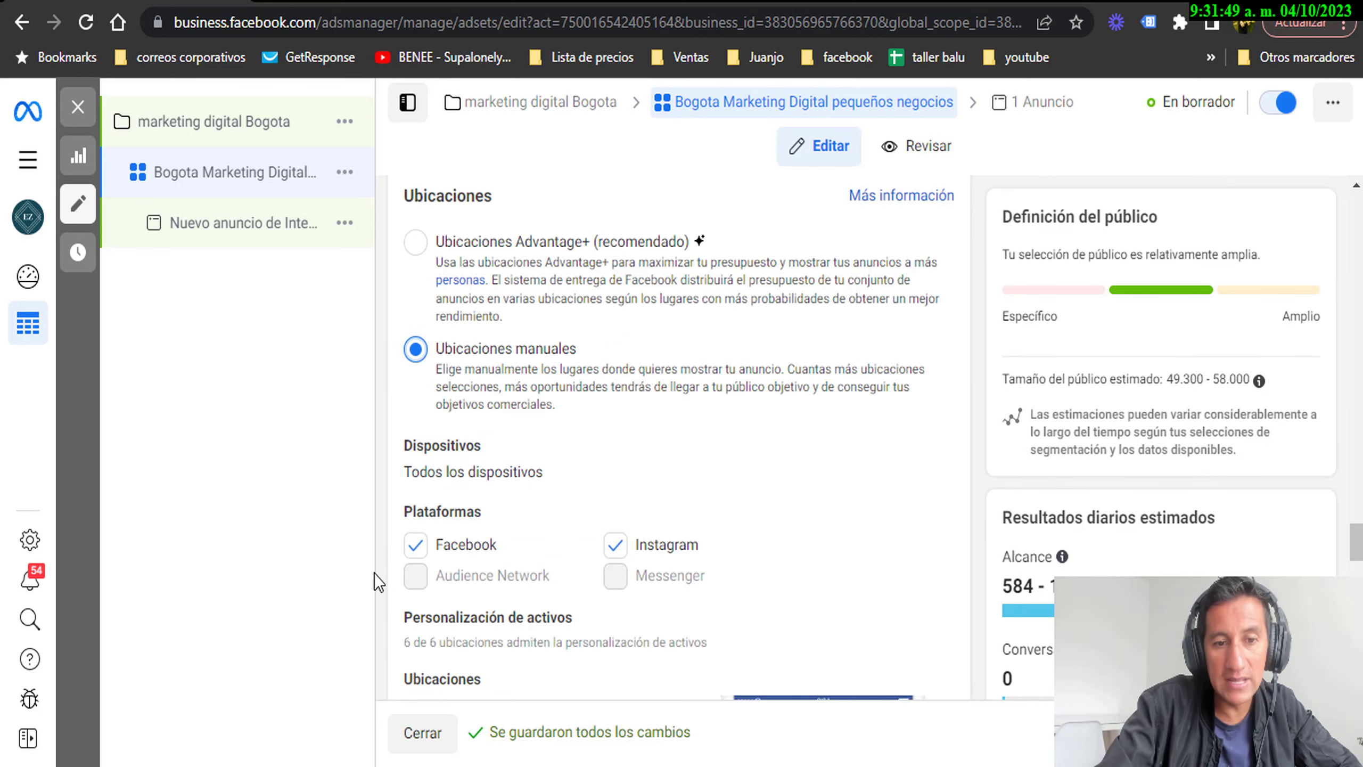
scroll(483, 484, "down", 8)
left_click(451, 356)
scroll(640, 588, "down", 2)
scroll(640, 587, "down", 3)
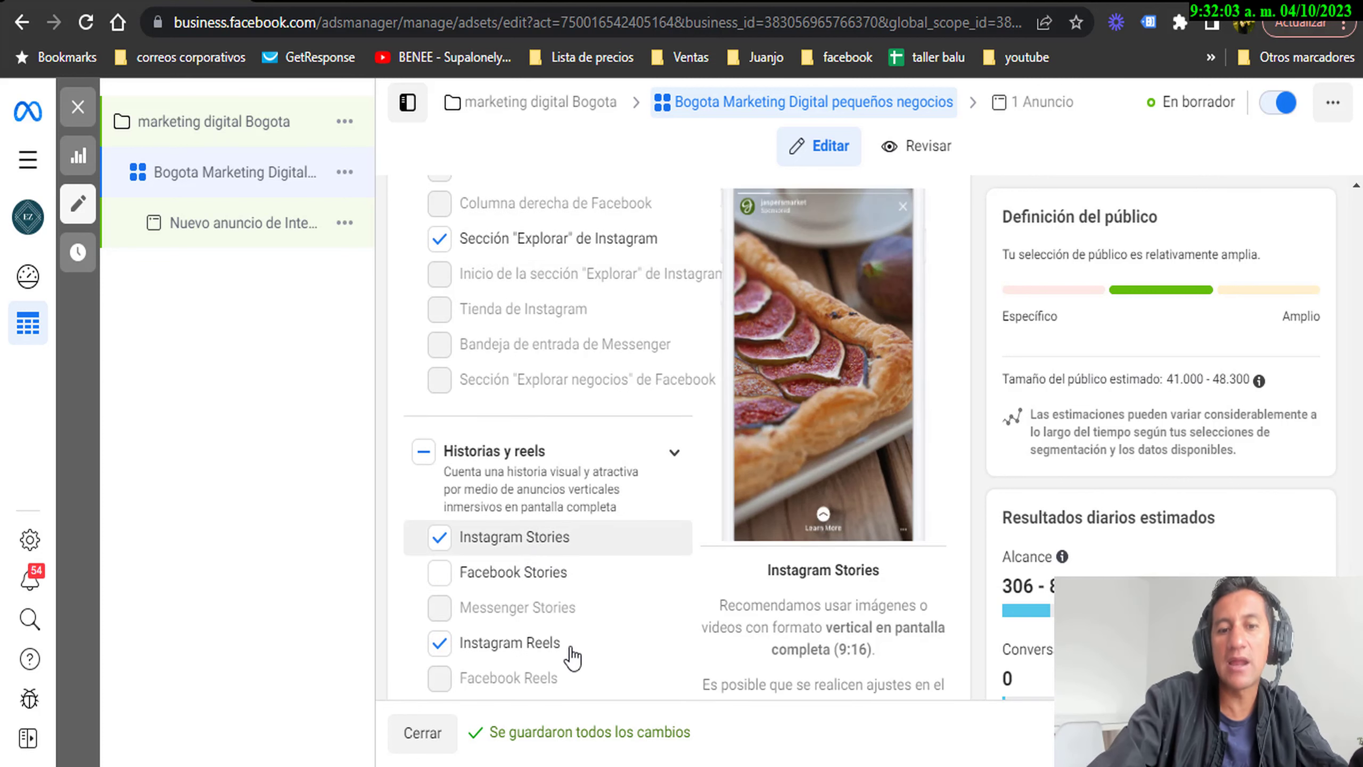
scroll(584, 651, "down", 8)
scroll(581, 616, "down", 8)
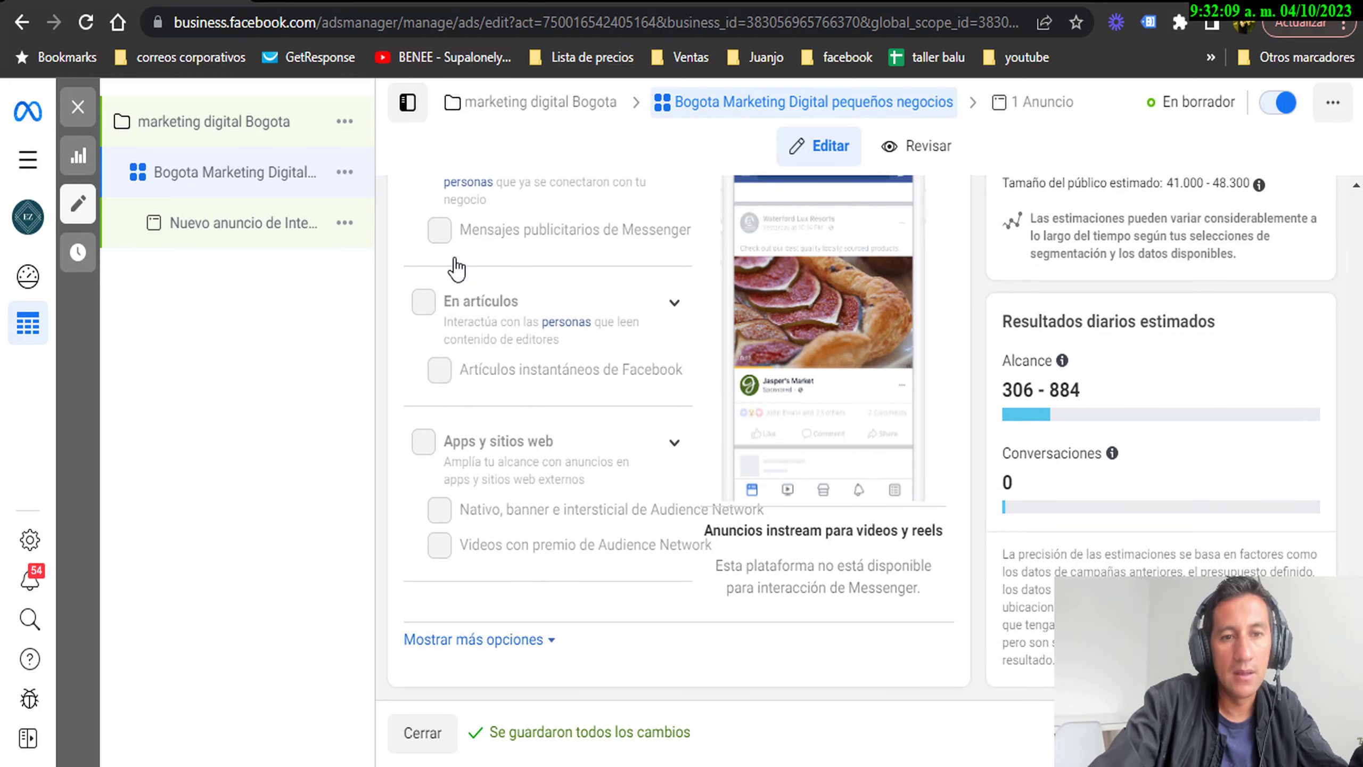
Open the new ad and rename it "curso de facebook ads" followed by the presenter's first name.
triple_click(603, 268)
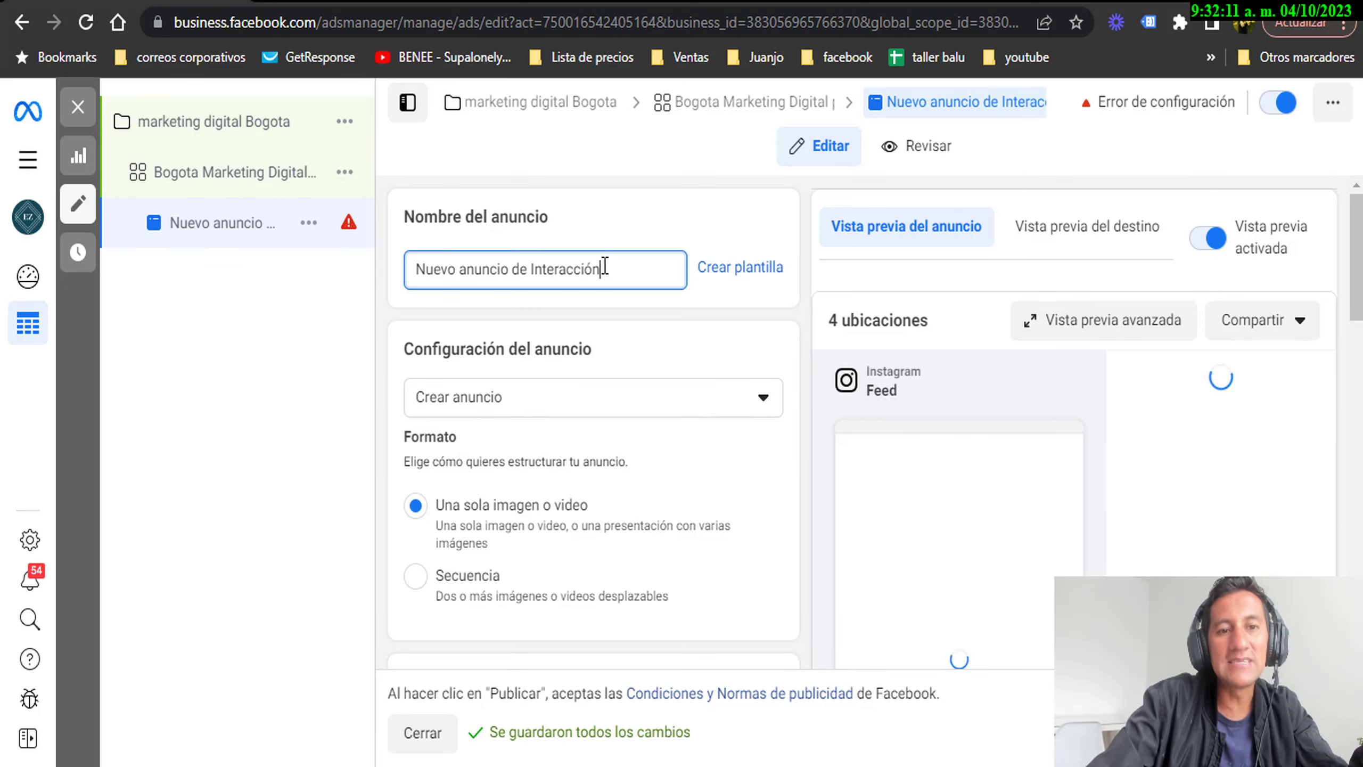
key("BackSpace")
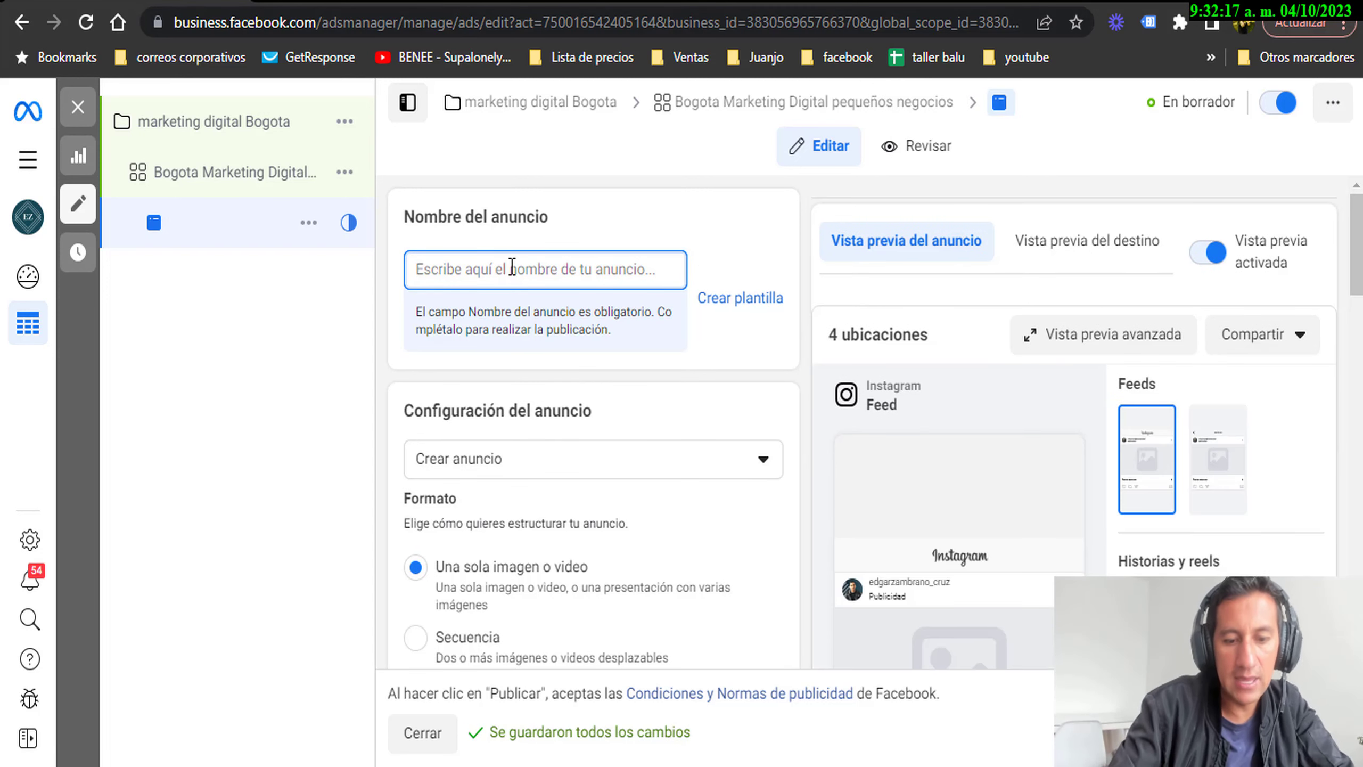
type("curso de")
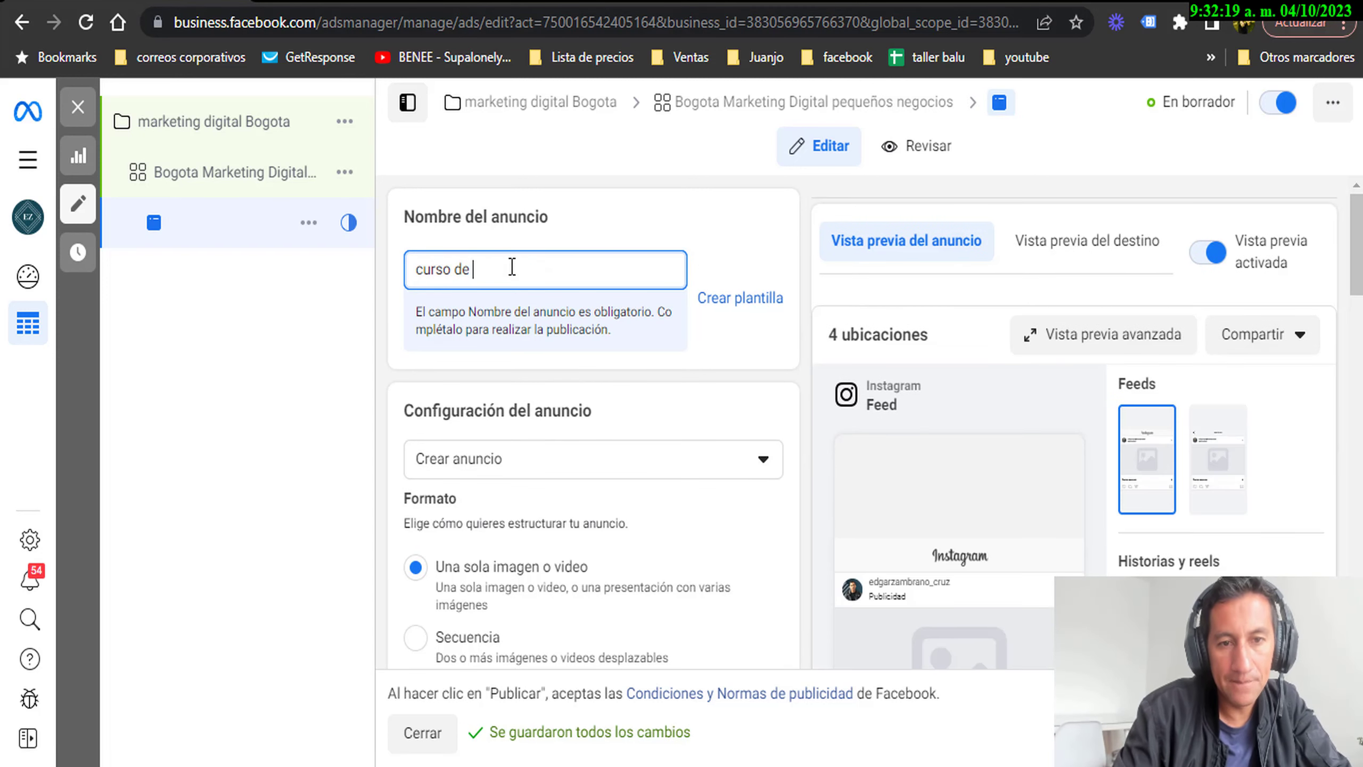
type(" facebook")
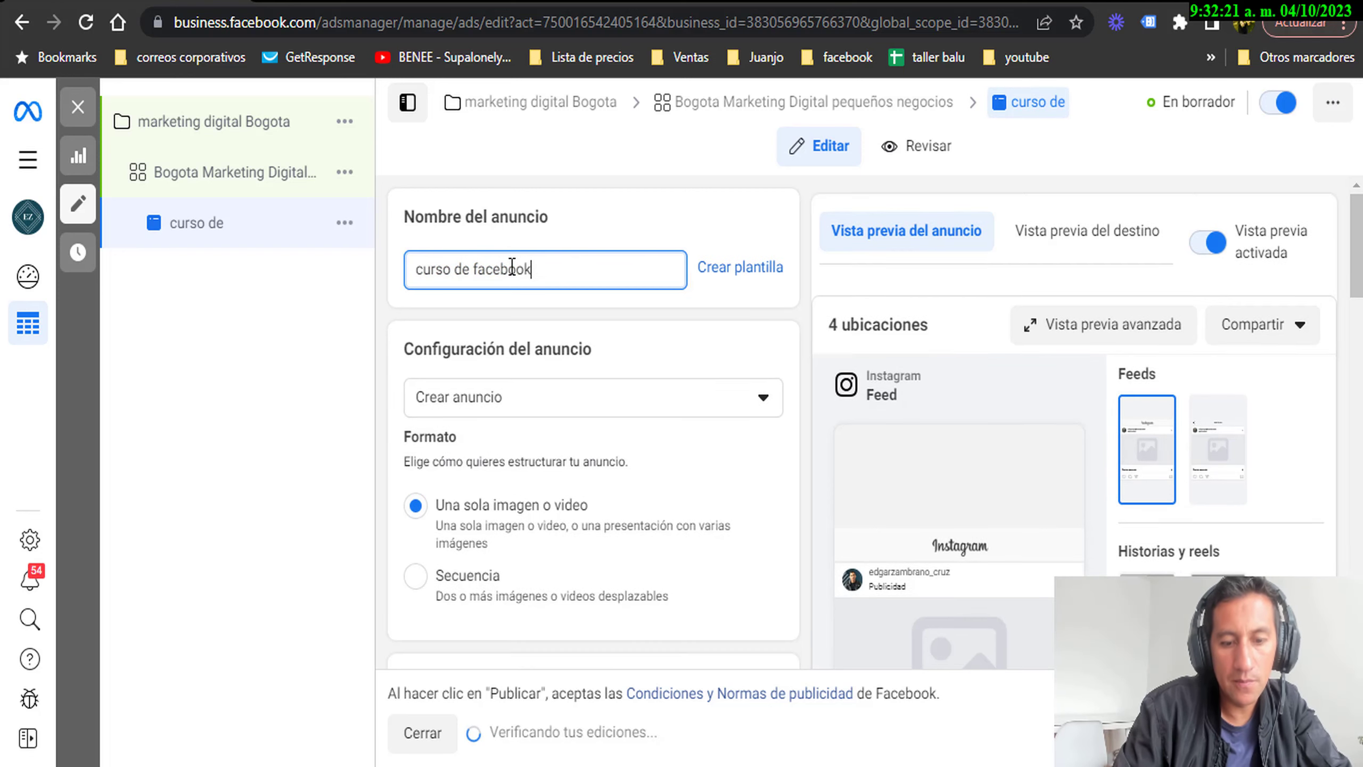
type(" ads edgar")
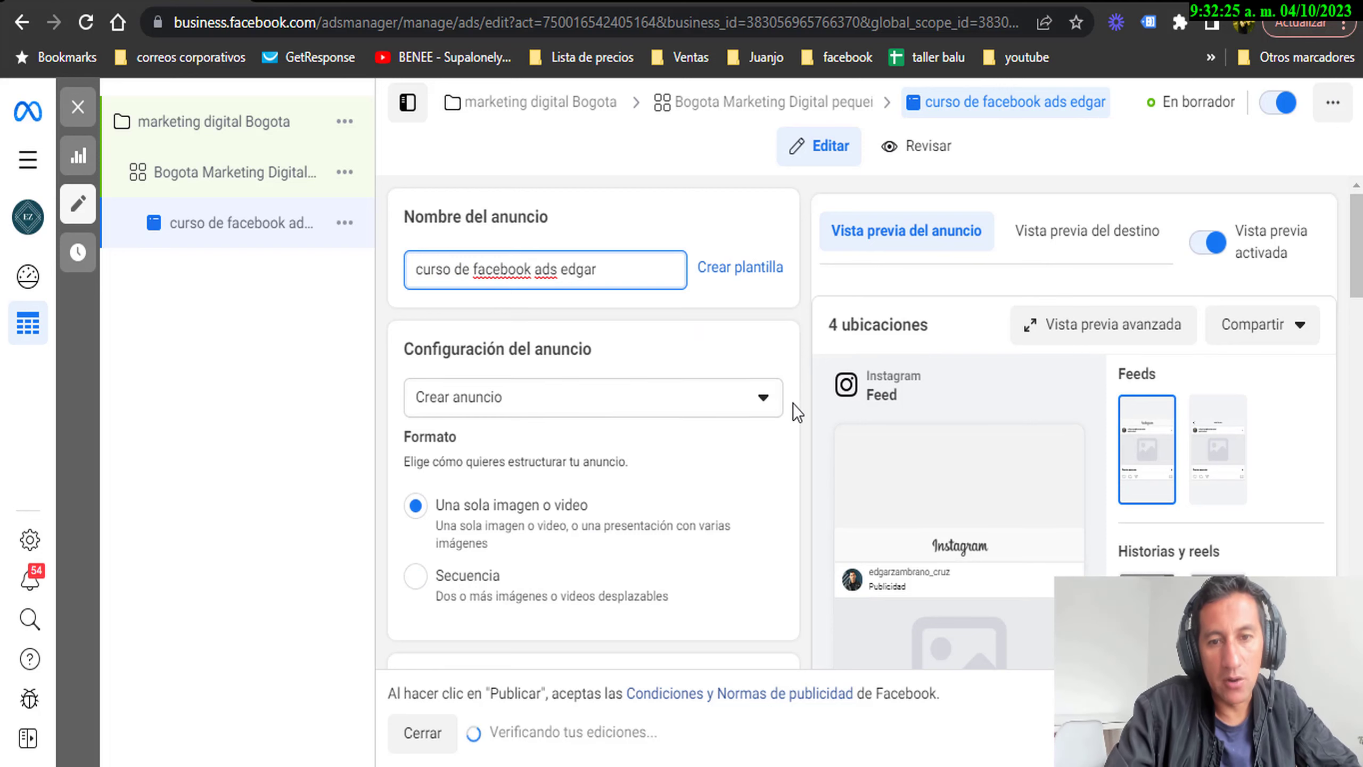
Check the ad setup options, keep "Crear anuncio", and set the ad format to "Secuencia".
left_click(773, 397)
left_click(772, 399)
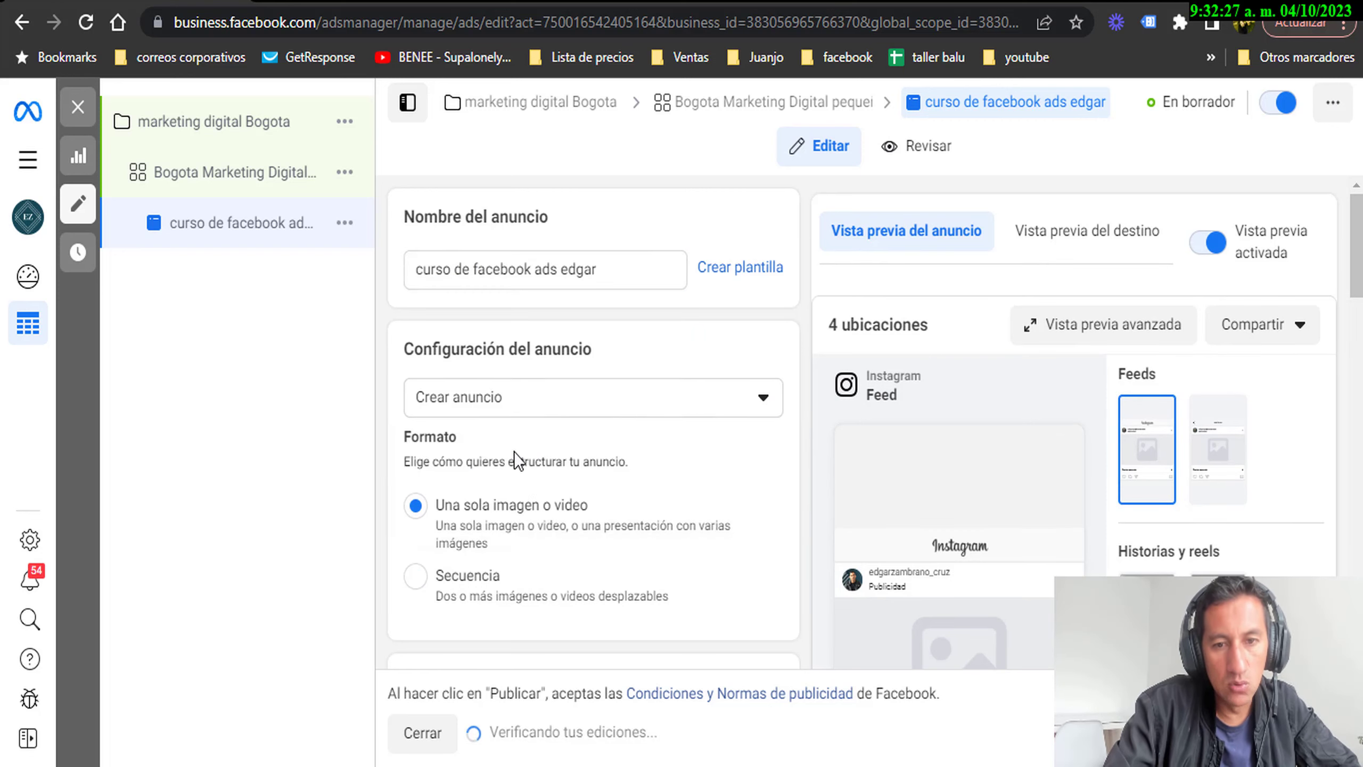
left_click(731, 405)
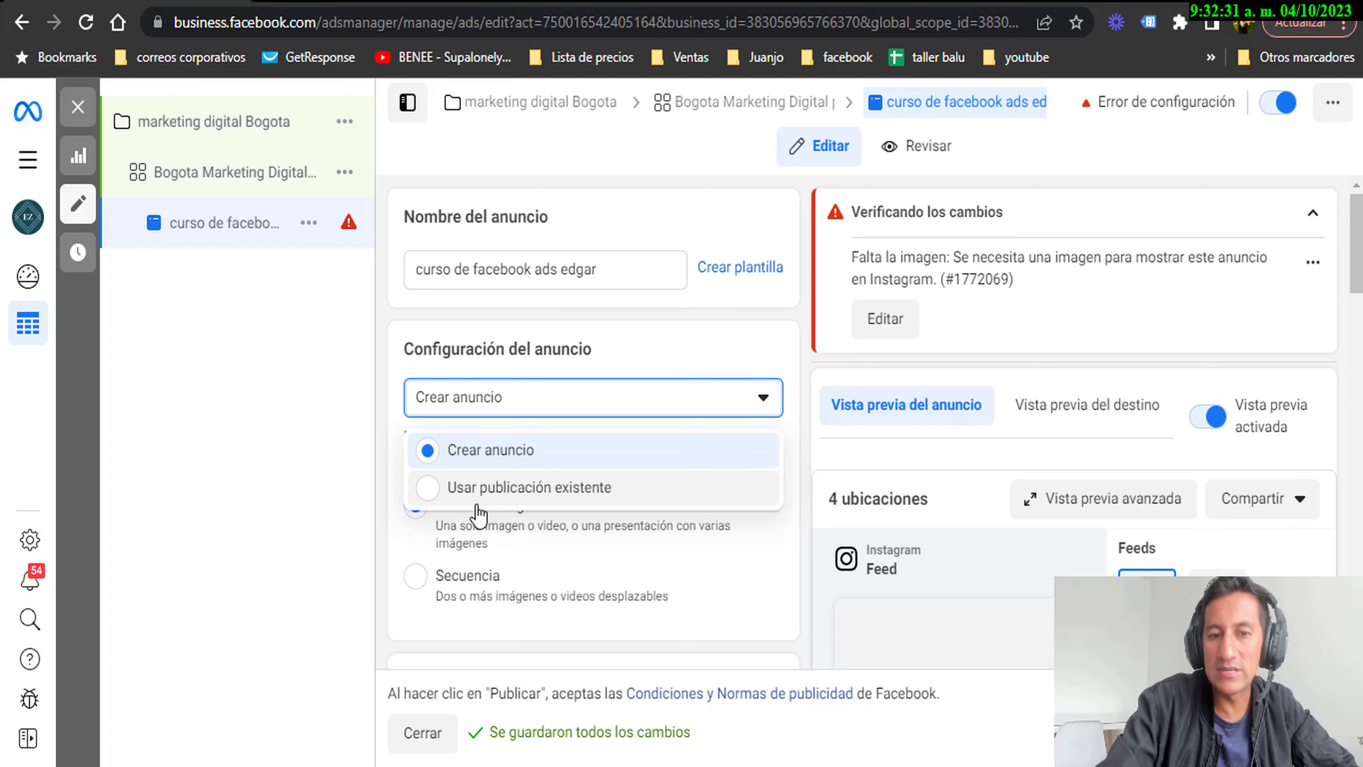
left_click(313, 479)
scroll(634, 454, "down", 2)
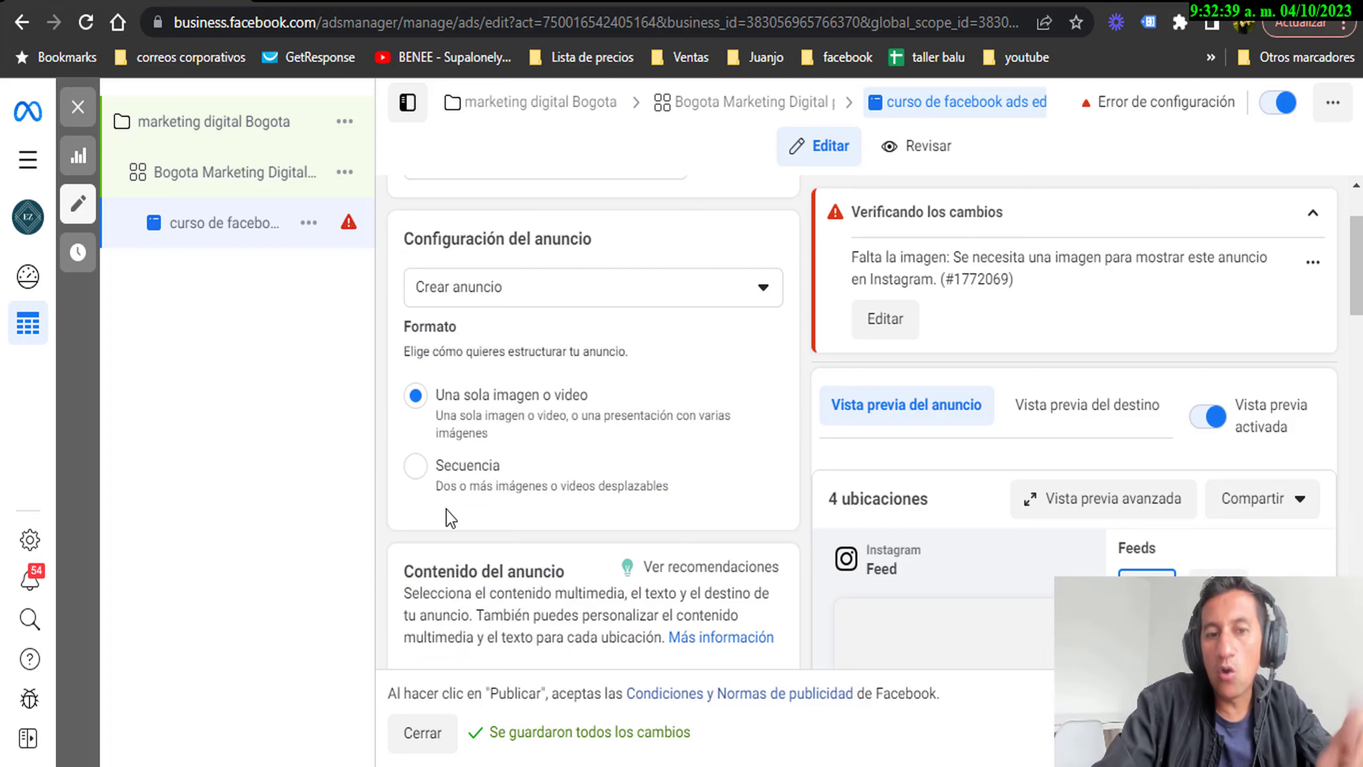
left_click(414, 468)
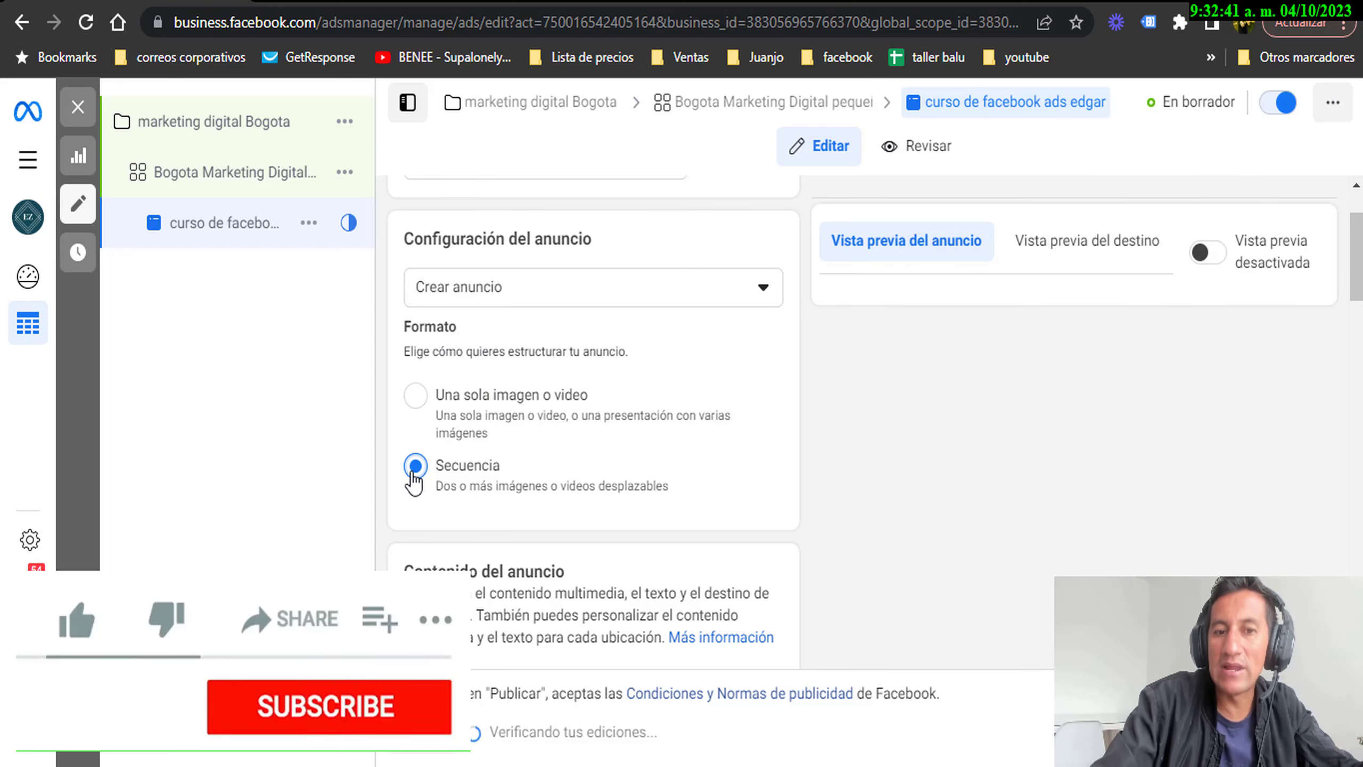
Compare the single-image and carousel options, and set the ad format to "Una sola imagen o video".
left_click(416, 397)
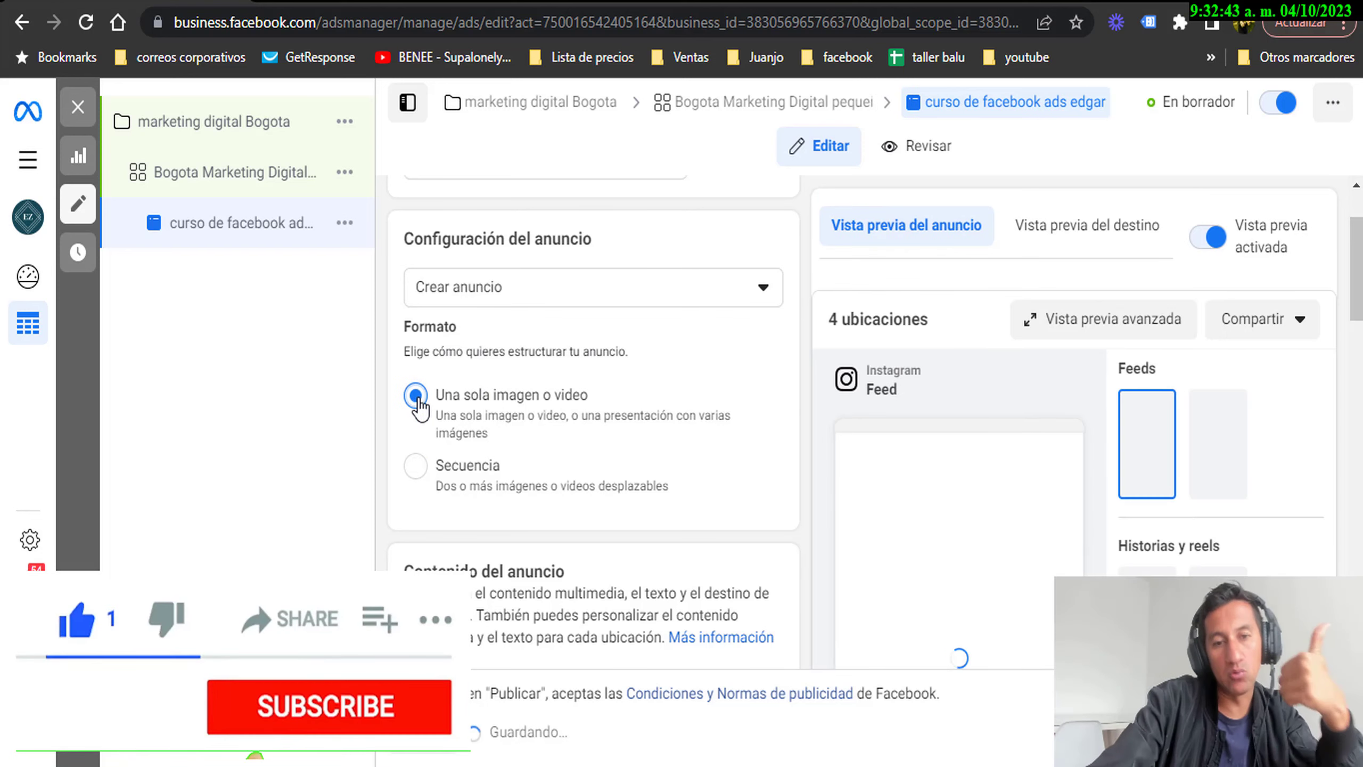
left_click(416, 465)
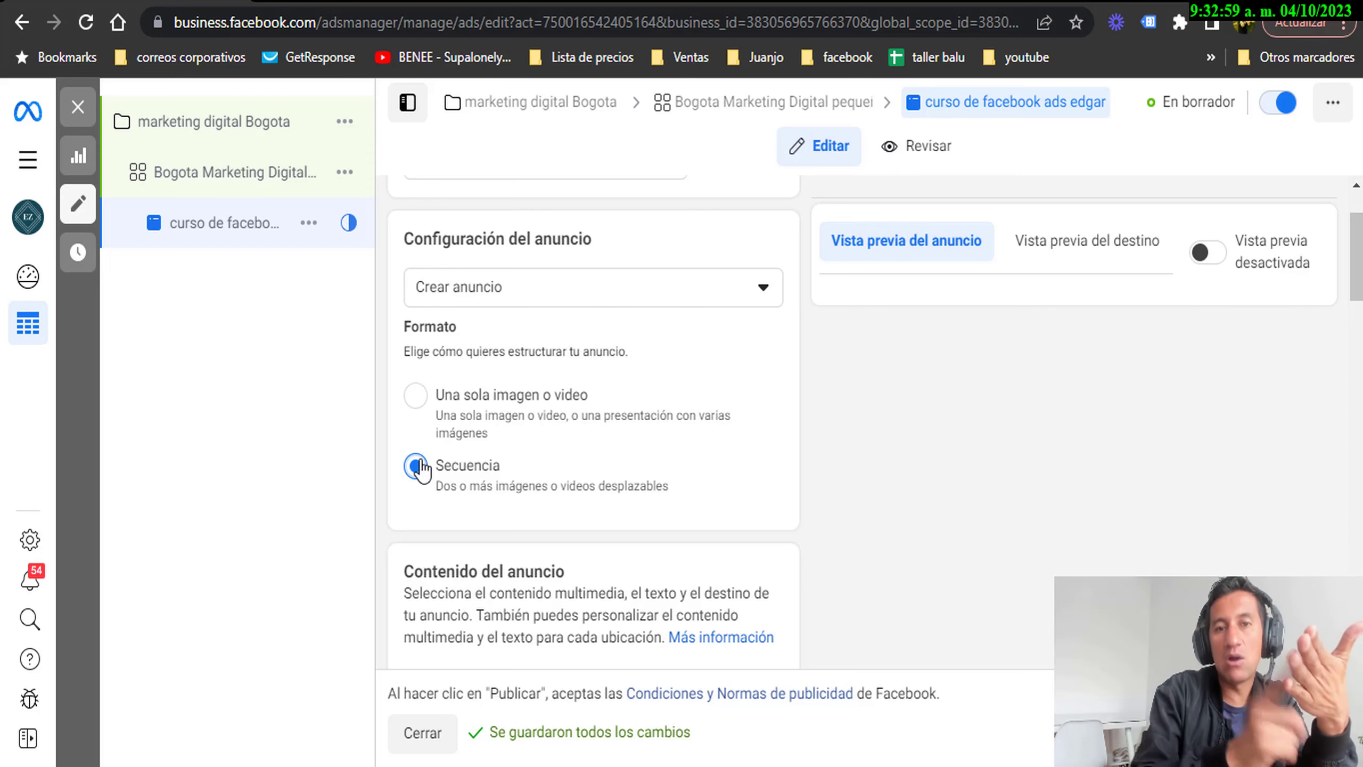
scroll(1074, 430, "down", 4)
scroll(1350, 383, "down", 3)
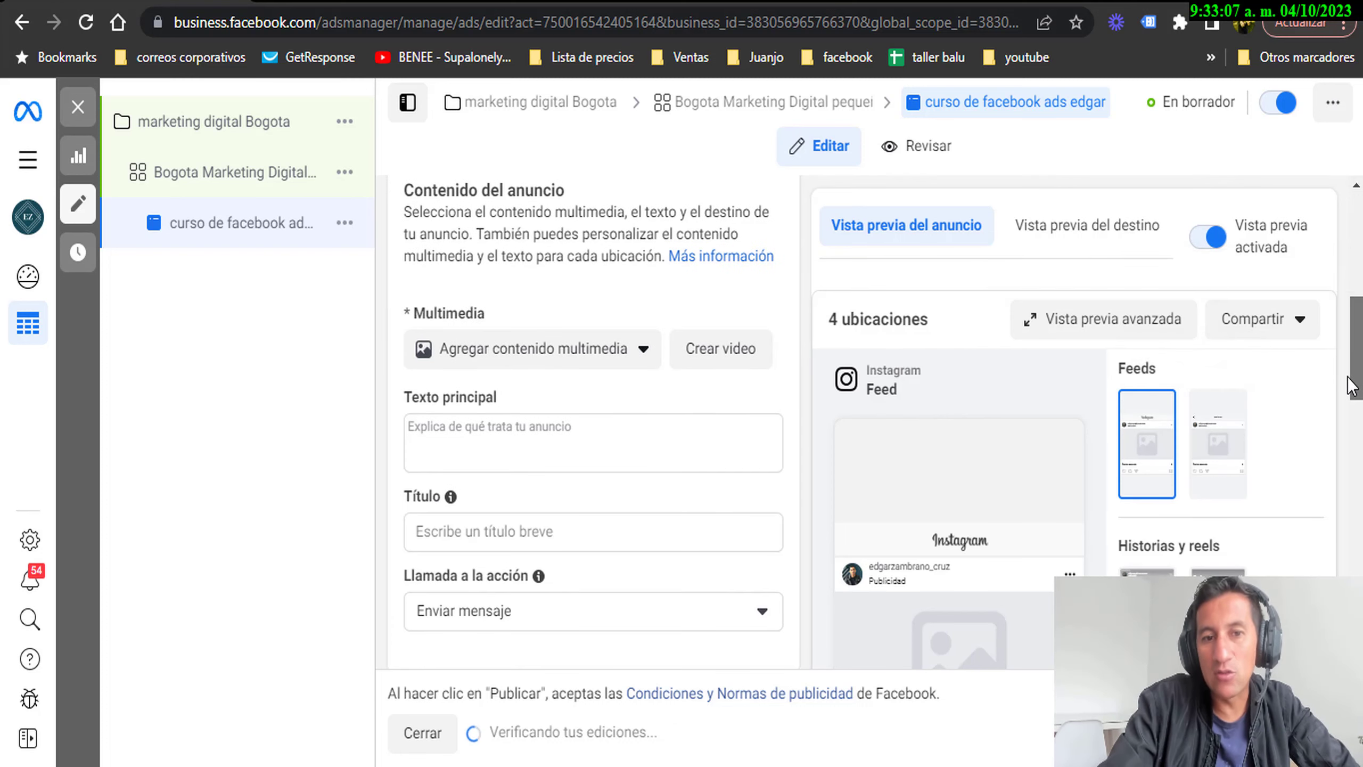
left_click_drag(1349, 384, 1344, 306)
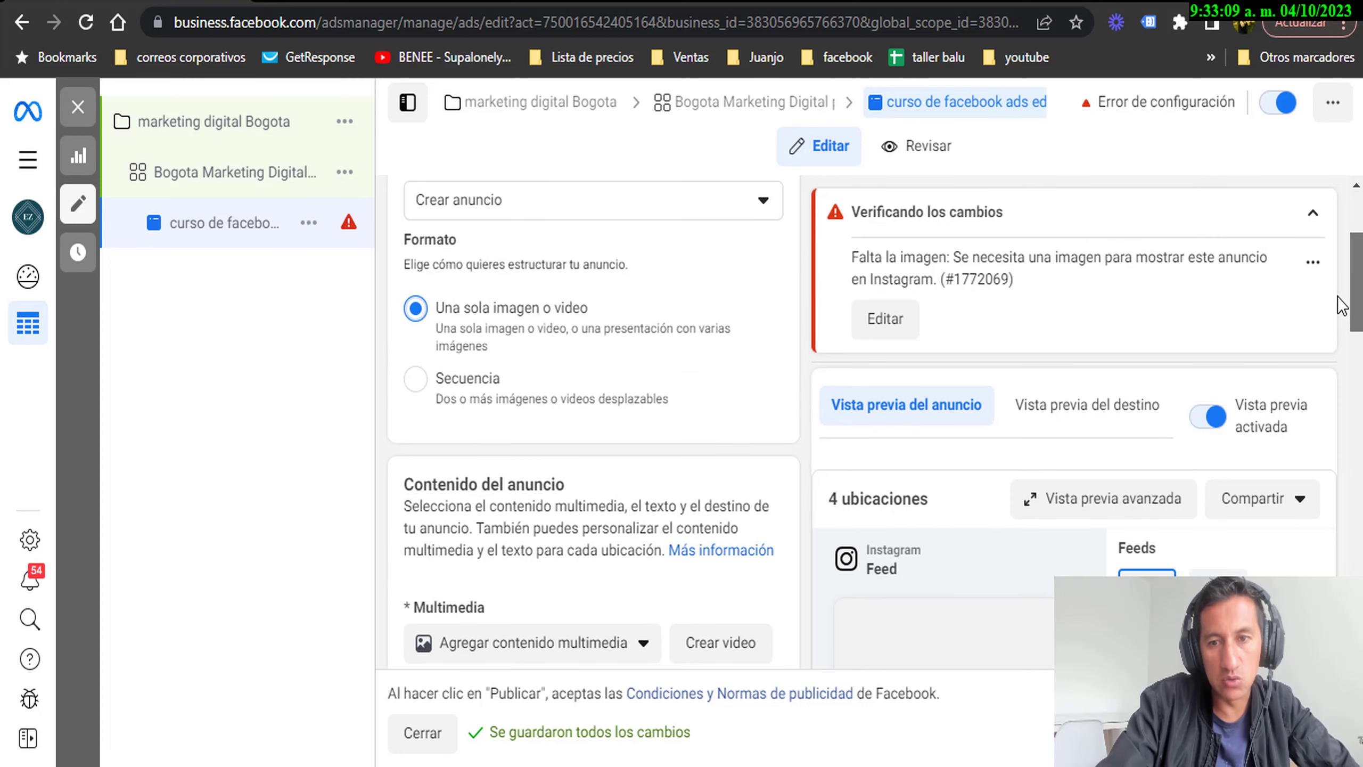
Upload the image e6-1024x1024 from the Imágenes folder as the ad's media, keeping the recommended crops for feeds, stories and reels.
left_click(531, 643)
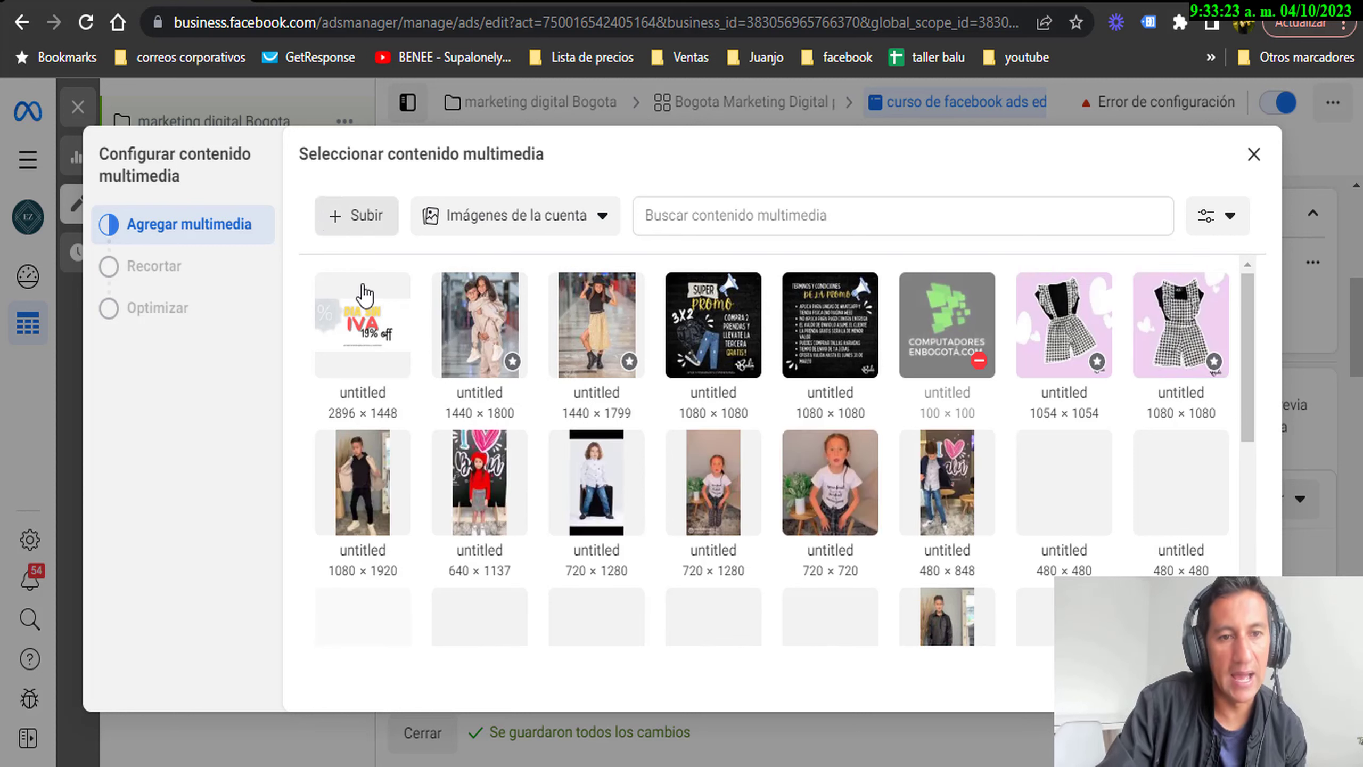
left_click(351, 224)
left_click(1289, 140)
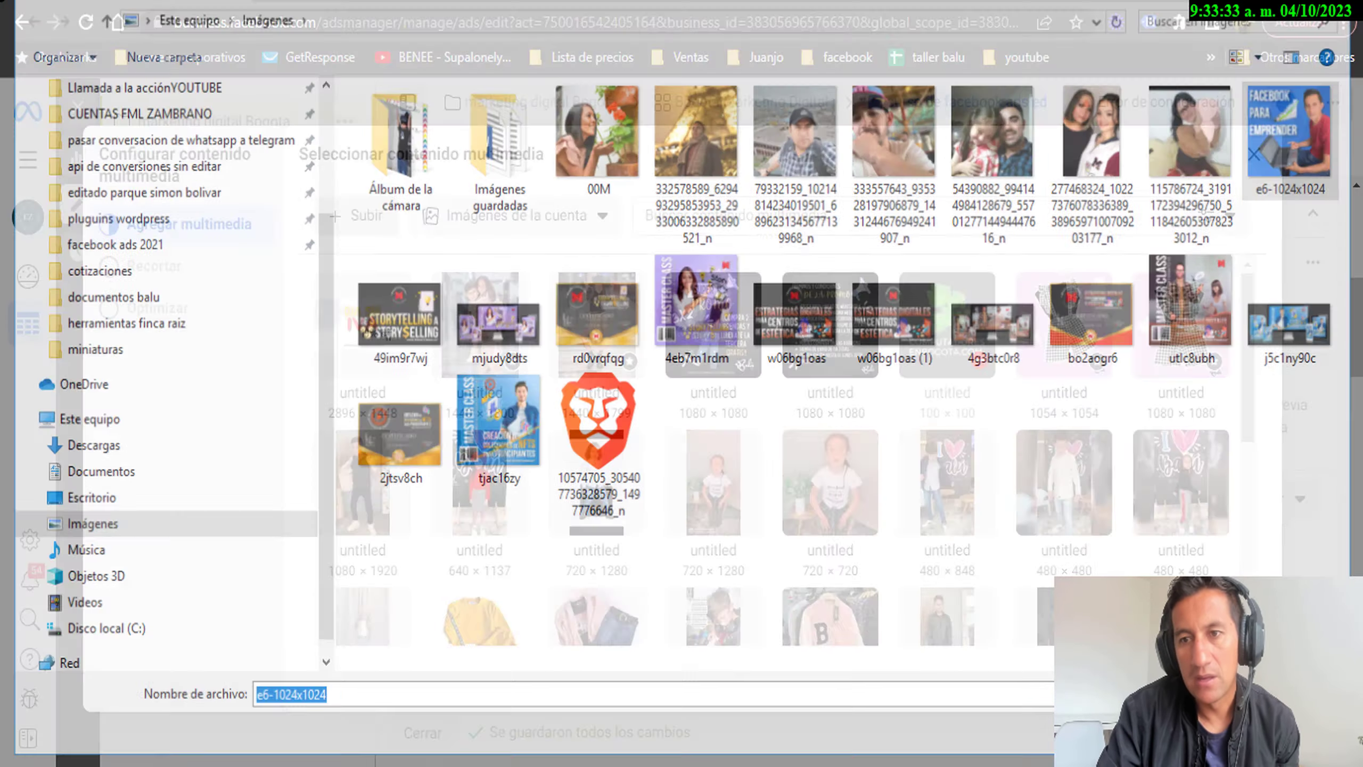
key("Return")
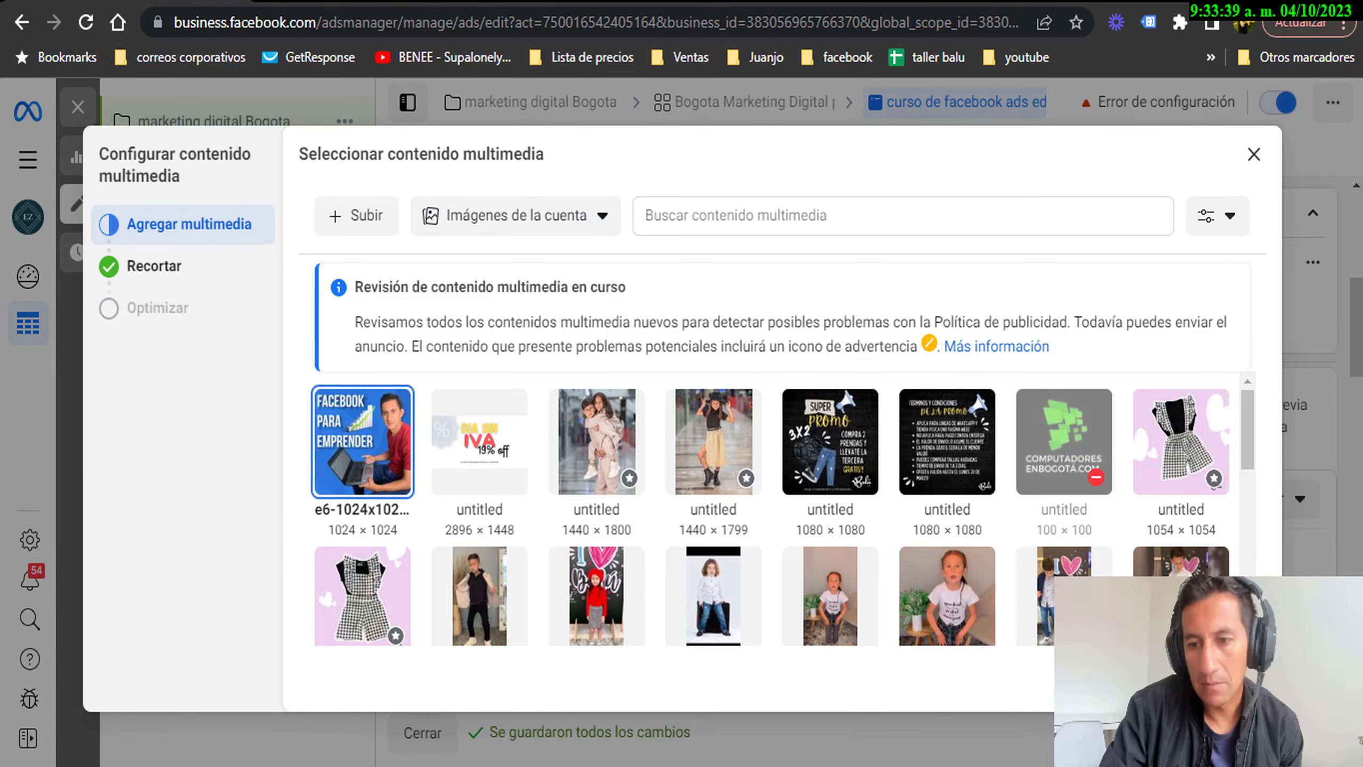
left_click(1228, 689)
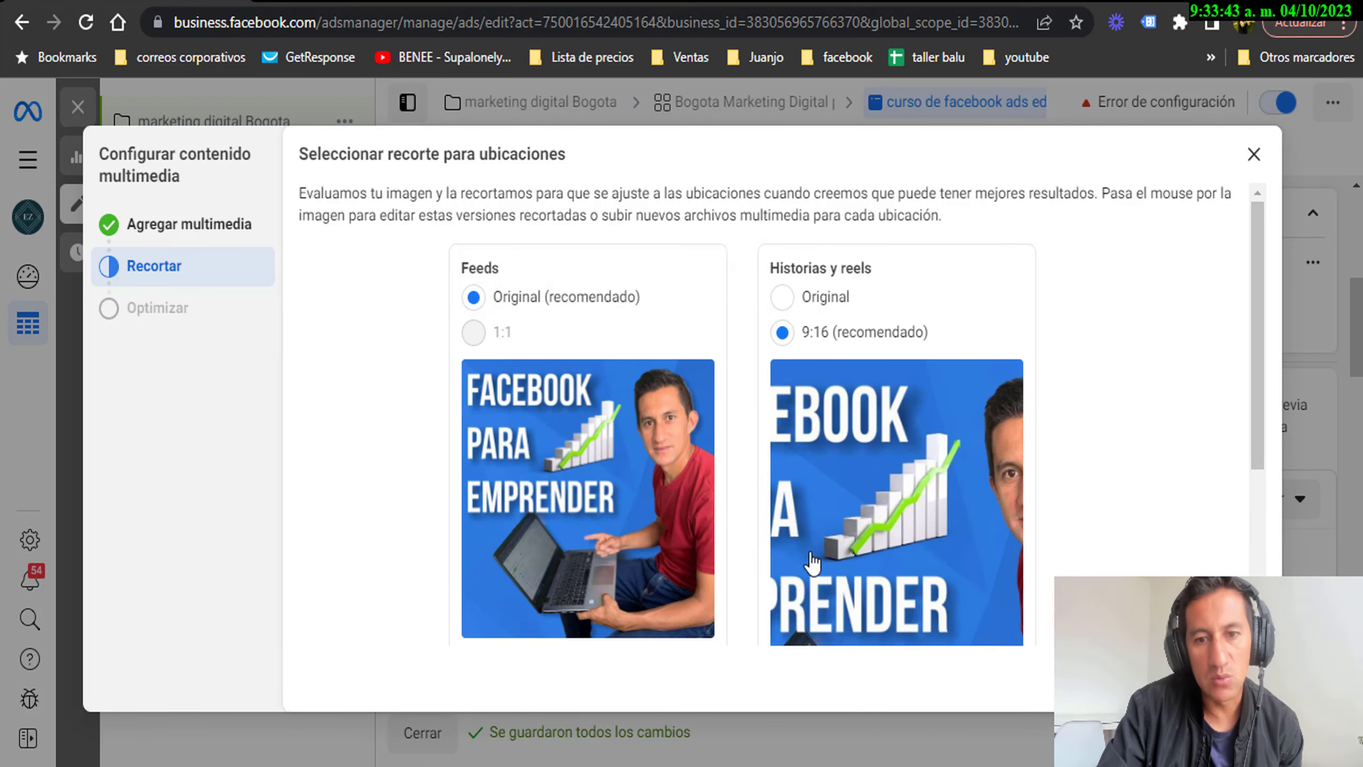
left_click(1251, 299)
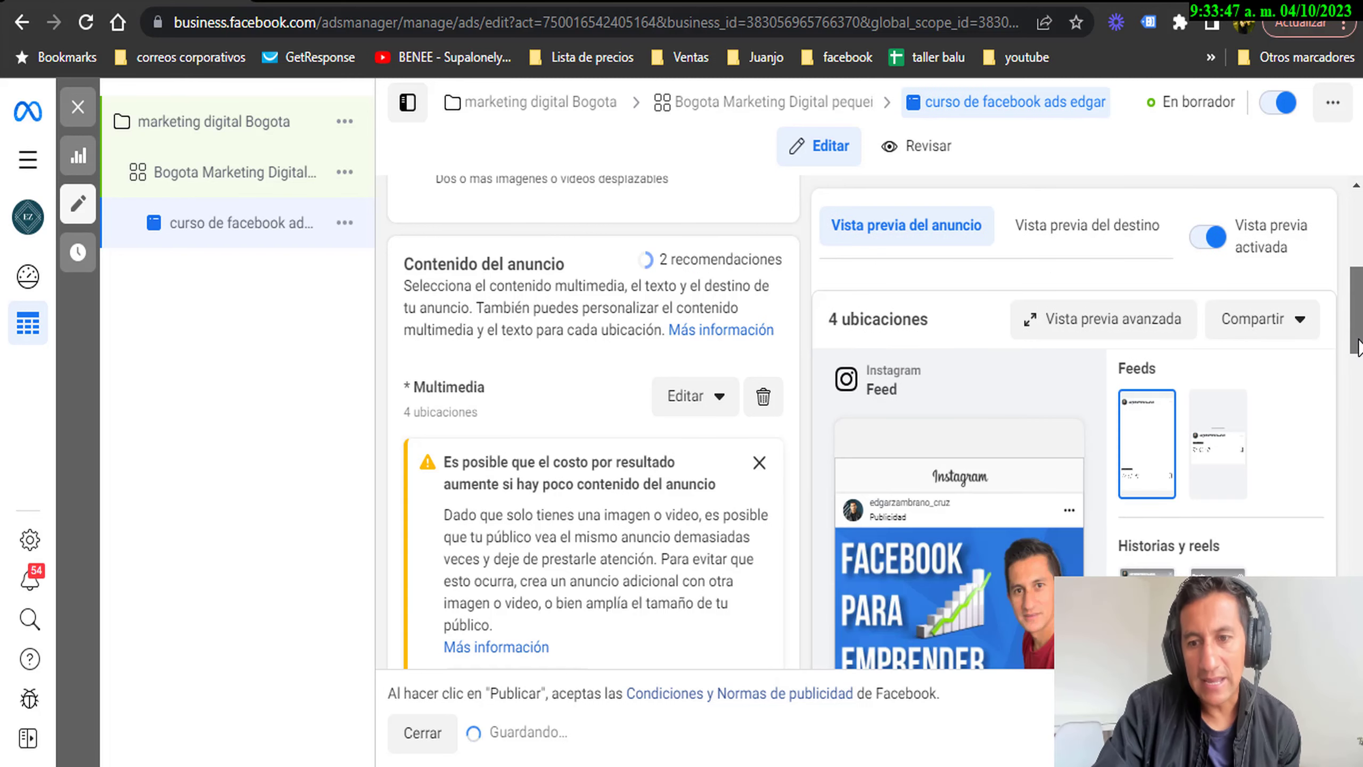
Write the ad's primary text, promoting the course as help with professional, efficient advertising that brings business results, with "90 % de descuento".
scroll(1356, 381, "down", 4)
scroll(1356, 369, "up", 1)
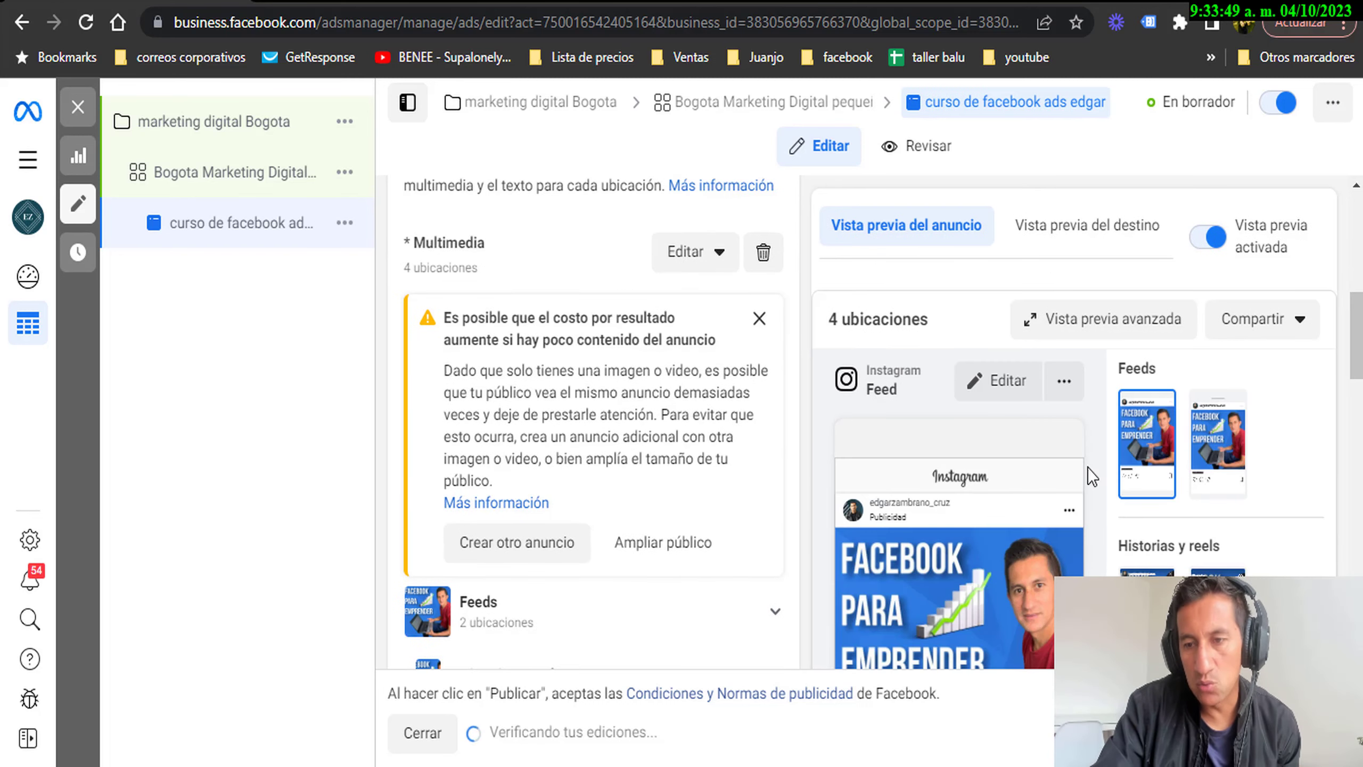
scroll(1356, 349, "down", 6)
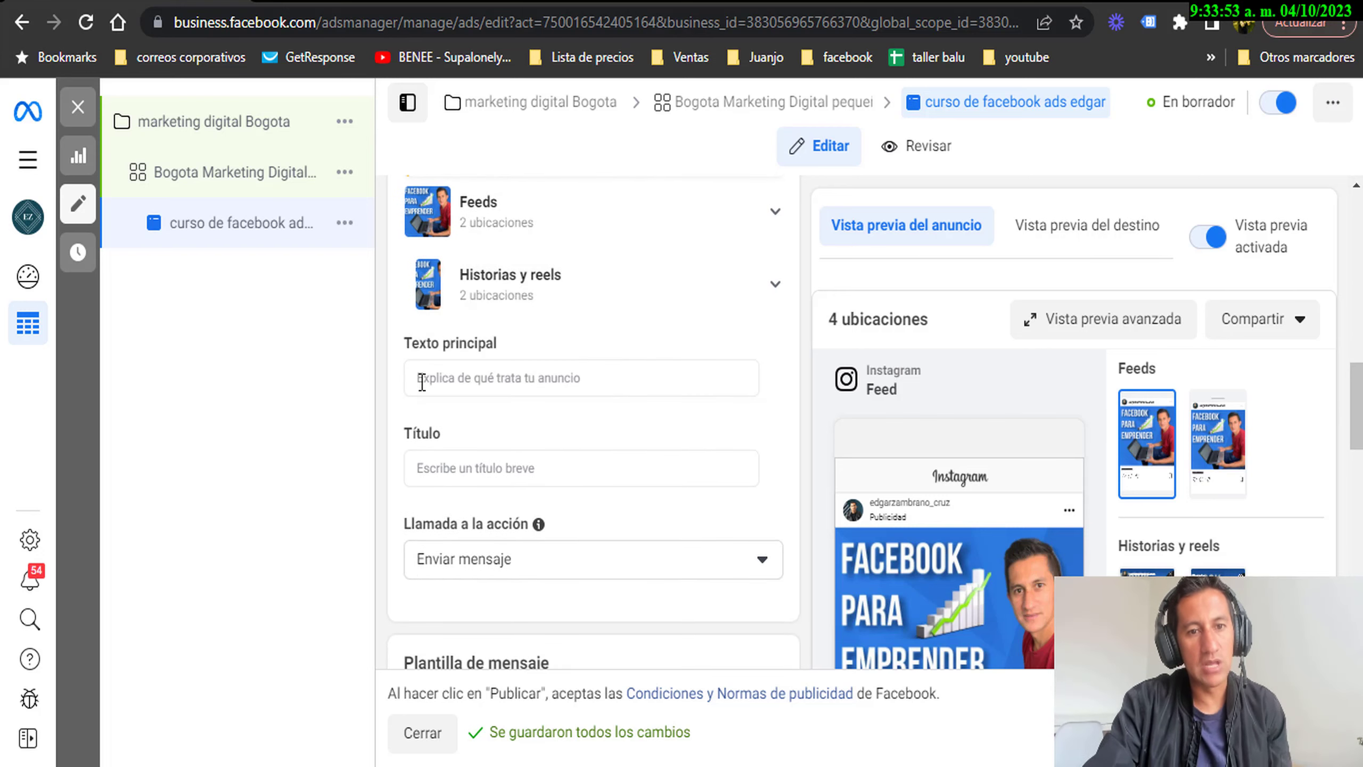
left_click(504, 378)
type("A")
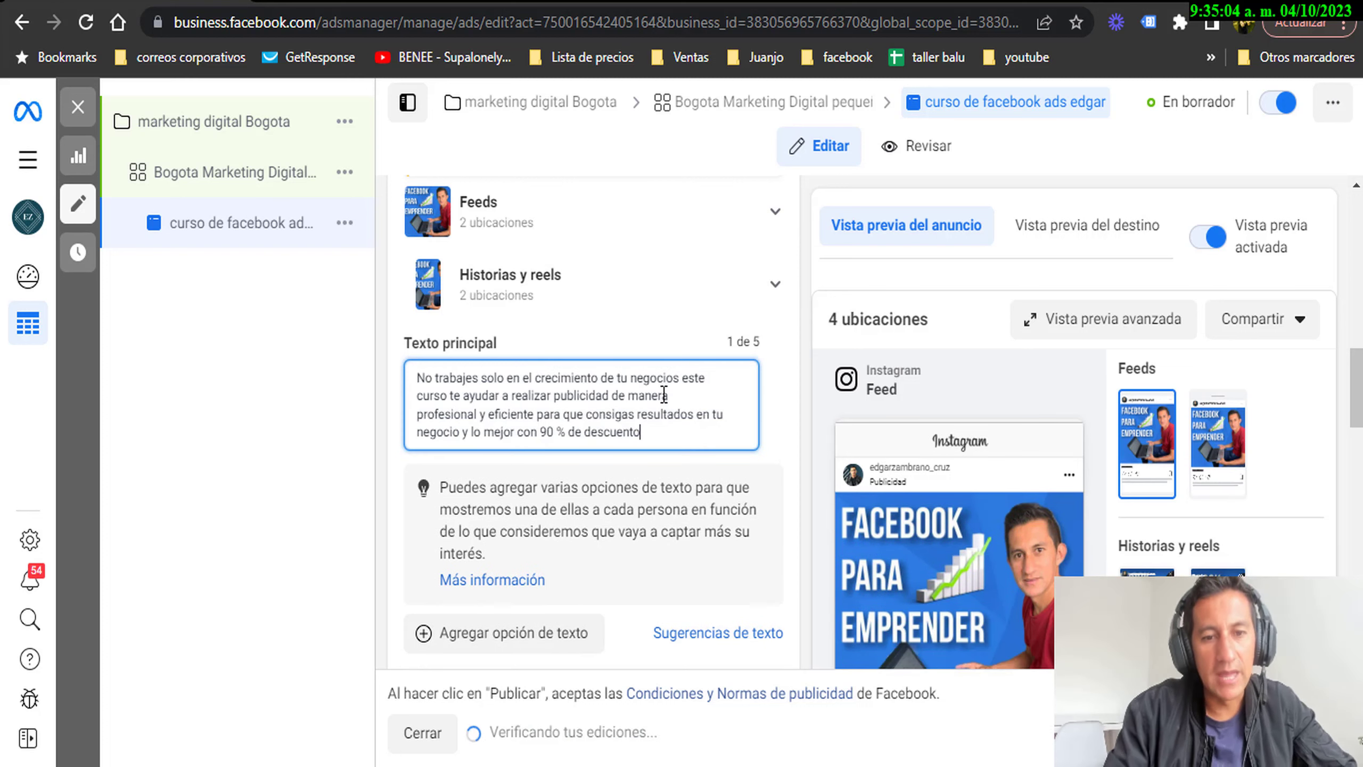
Review the ad's text, call to action, message template and tracking sections alongside the Instagram feed preview.
scroll(1040, 482, "down", 3)
scroll(1040, 482, "down", 3)
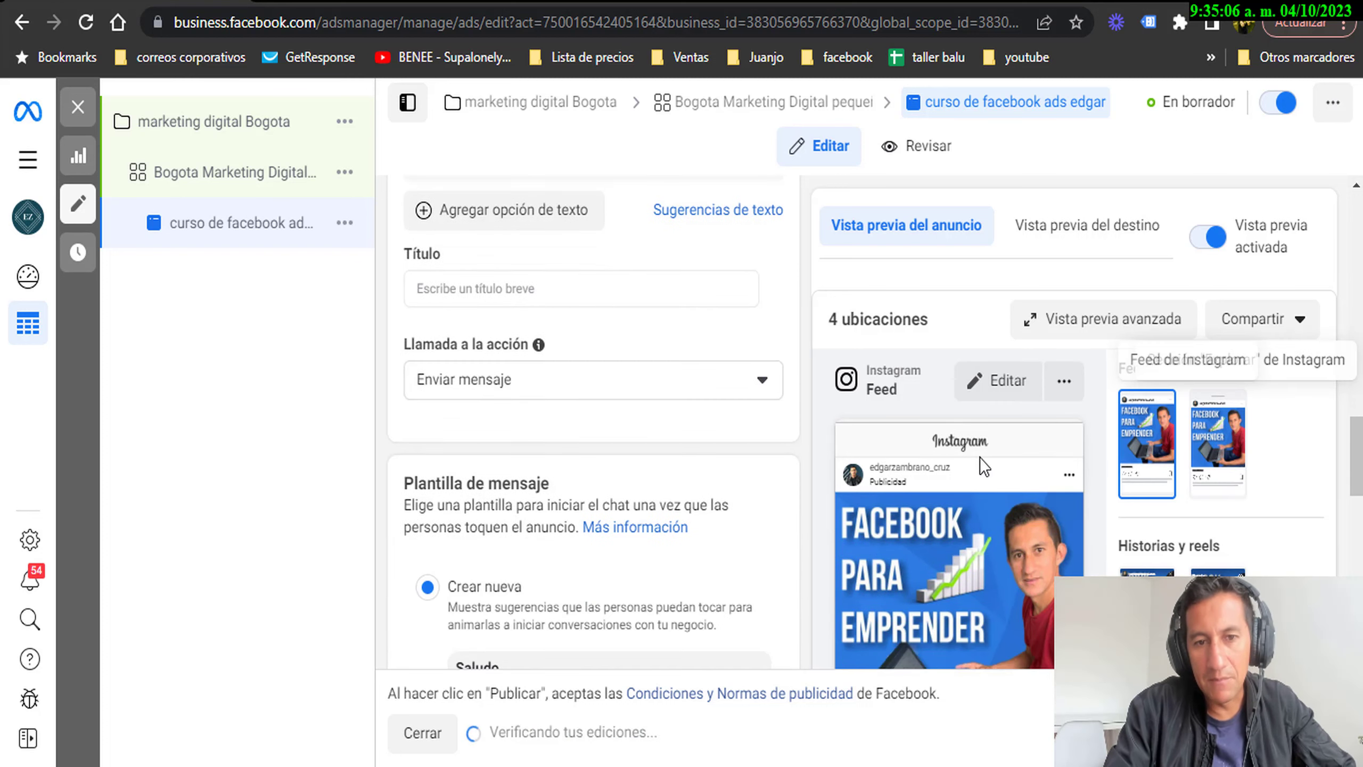
scroll(665, 379, "up", 10)
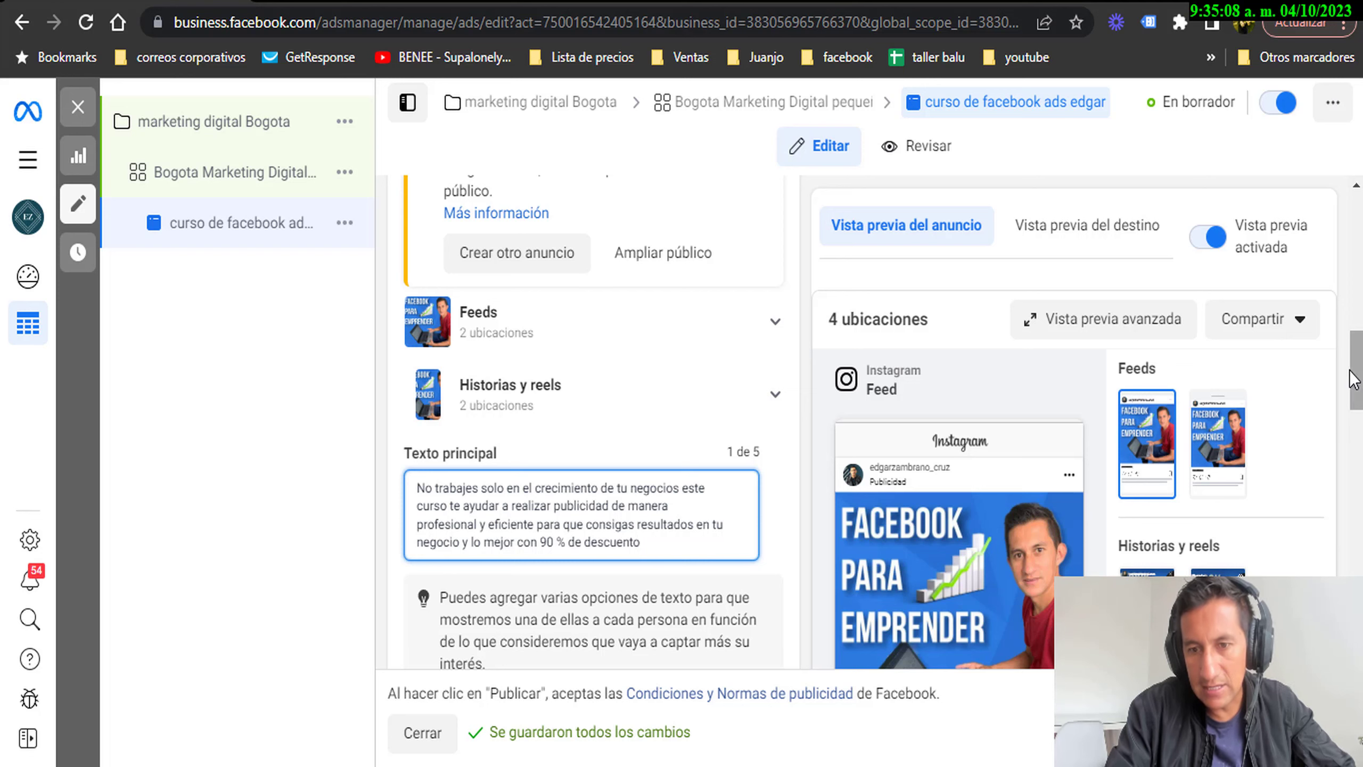
left_click_drag(1351, 380, 1350, 421)
scroll(1325, 467, "up", 3)
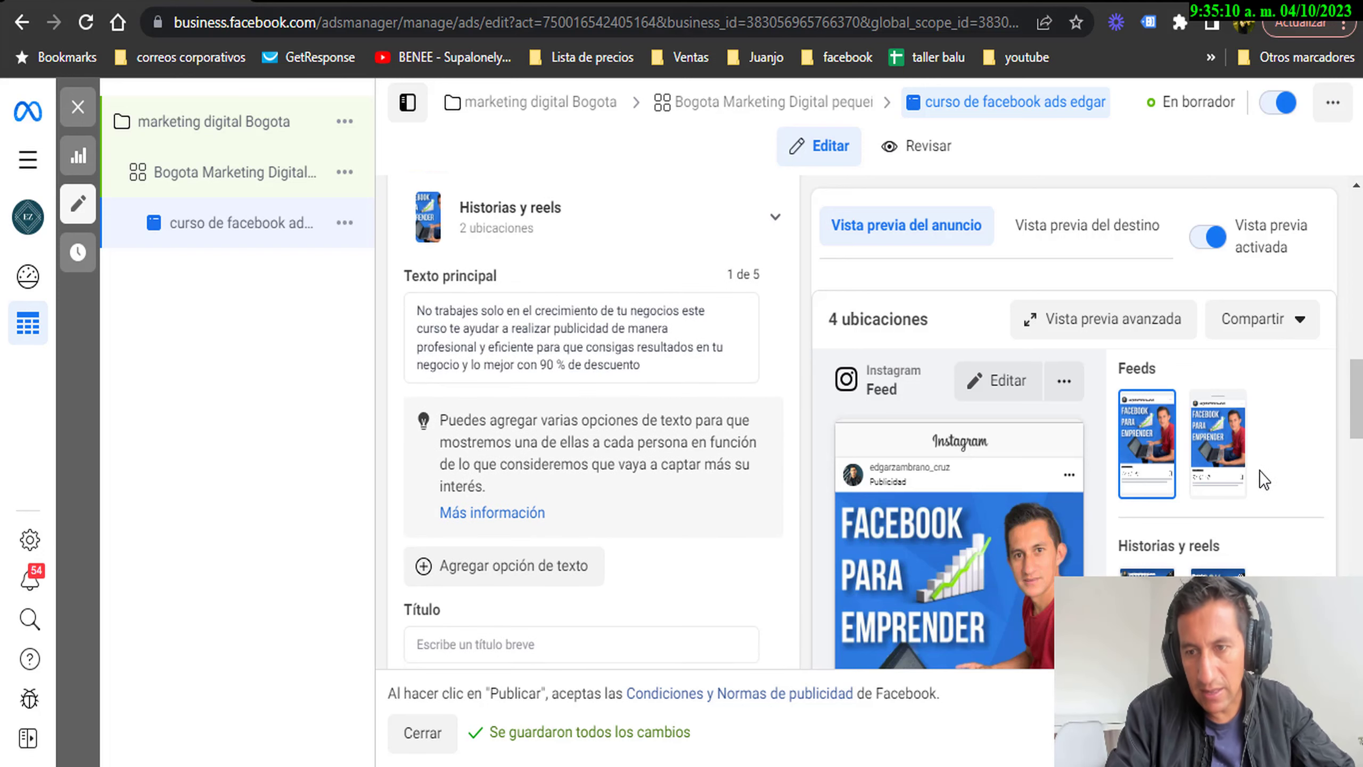
scroll(1309, 467, "down", 3)
scroll(1297, 456, "down", 6)
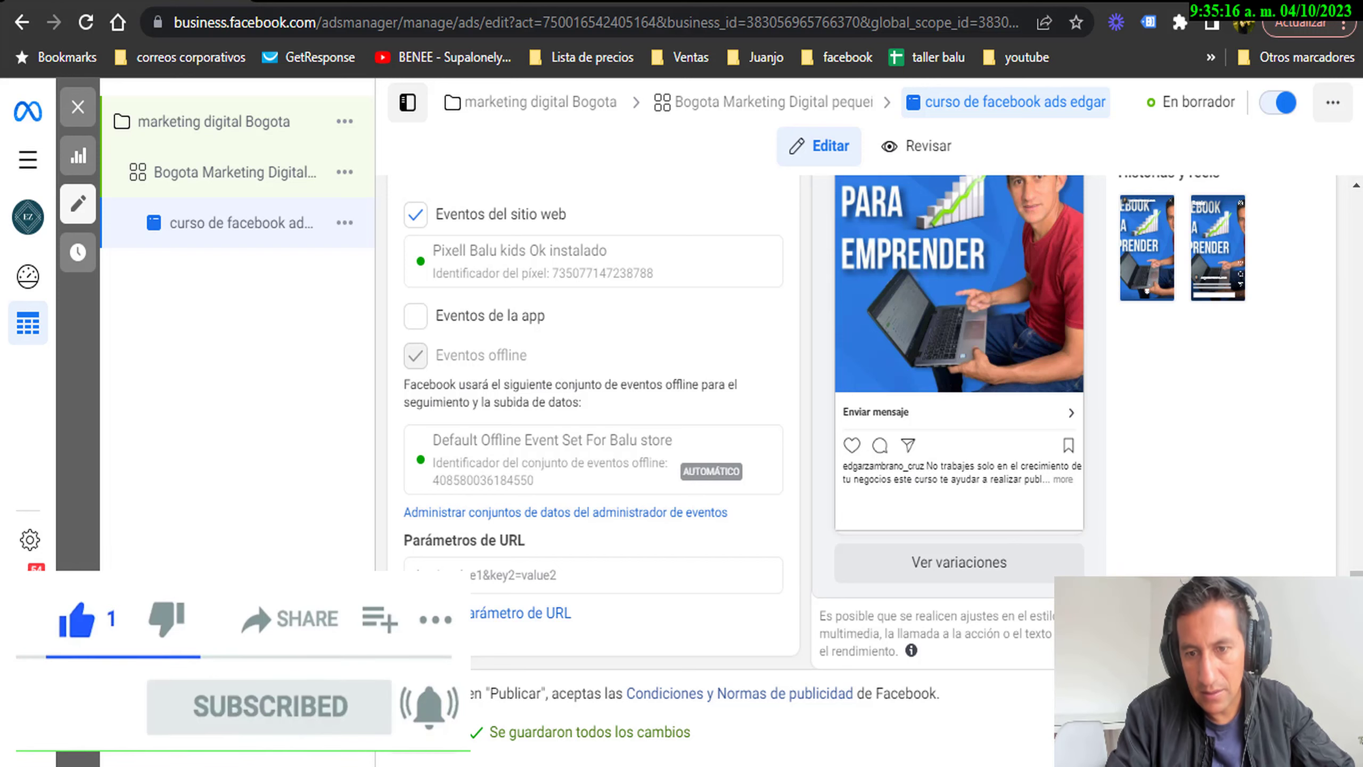
scroll(1342, 416, "up", 5)
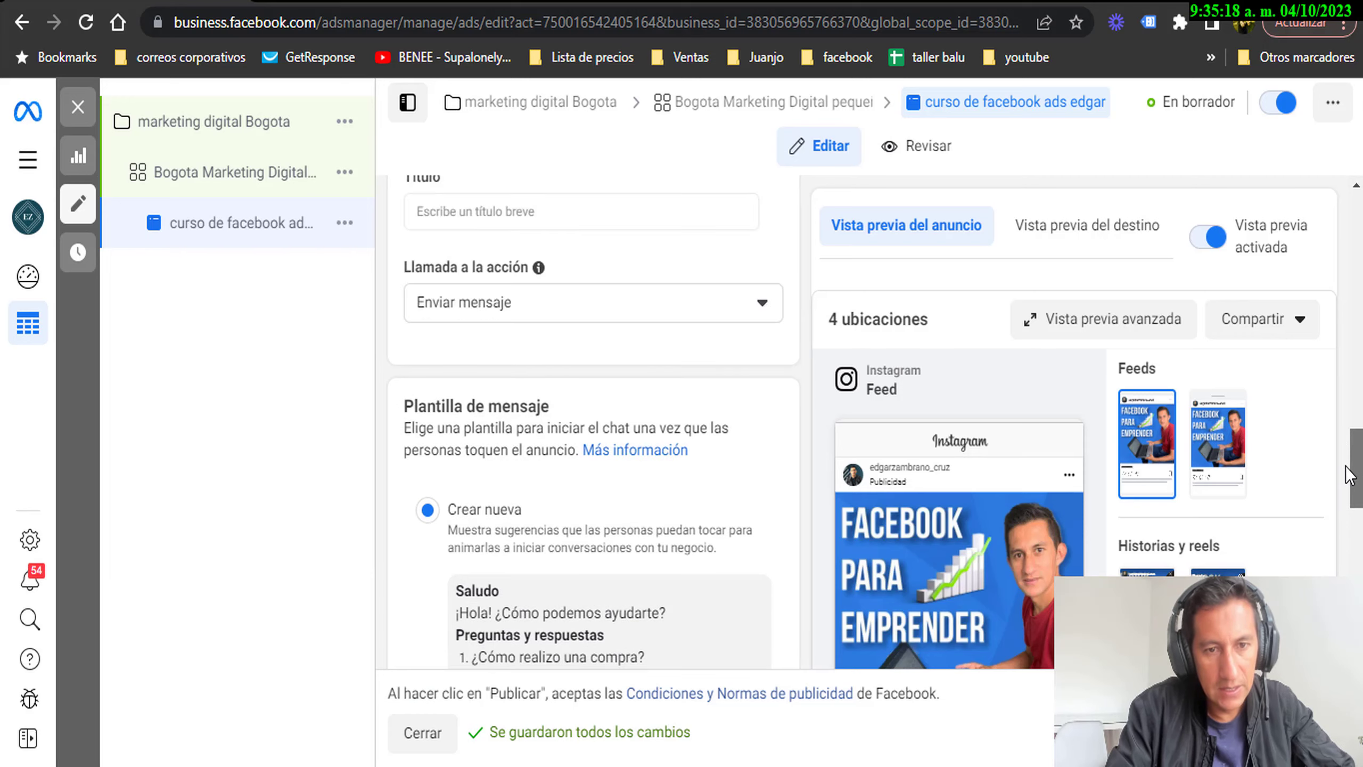
Enter two title options for the ad: "Incrementa las ventas" and "No te pierdas esta oportunidad".
scroll(1341, 416, "up", 3)
scroll(1339, 425, "down", 5)
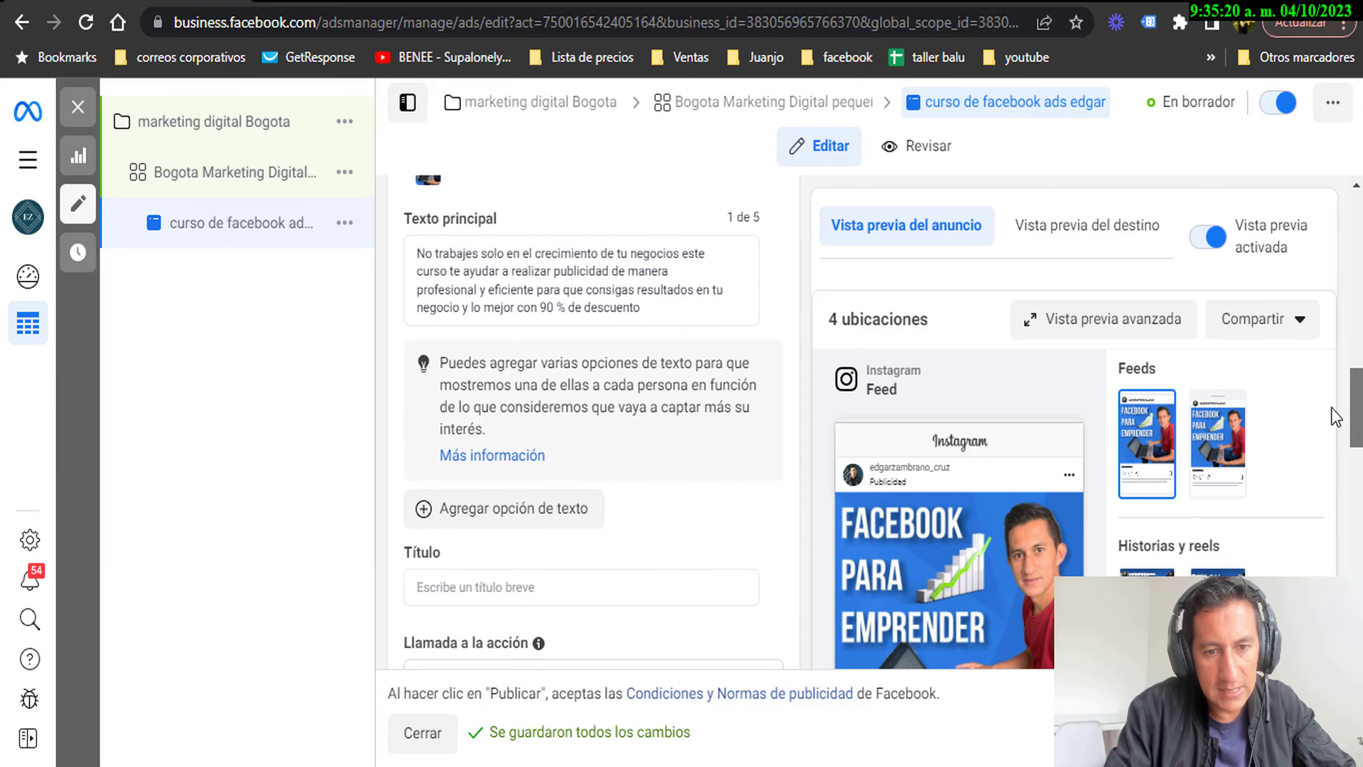
scroll(1339, 437, "down", 1)
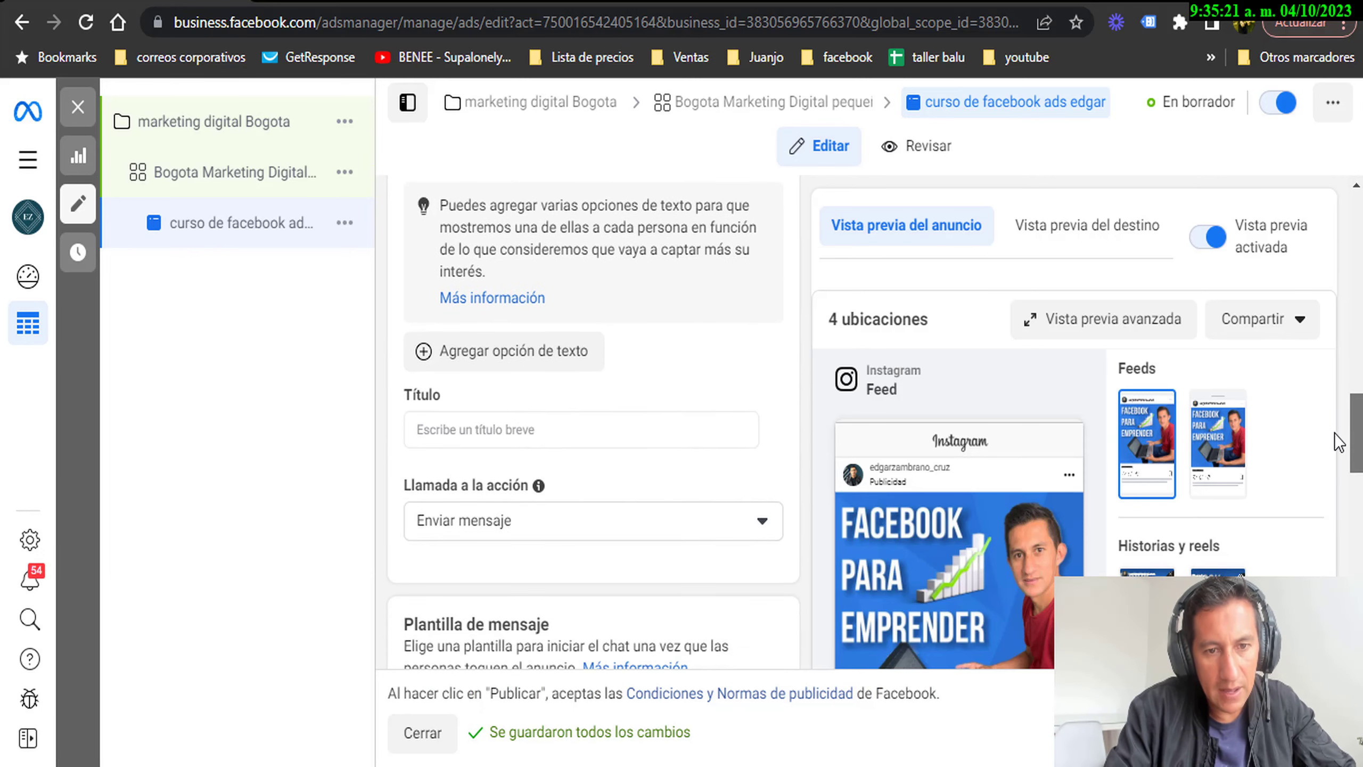
left_click(648, 424)
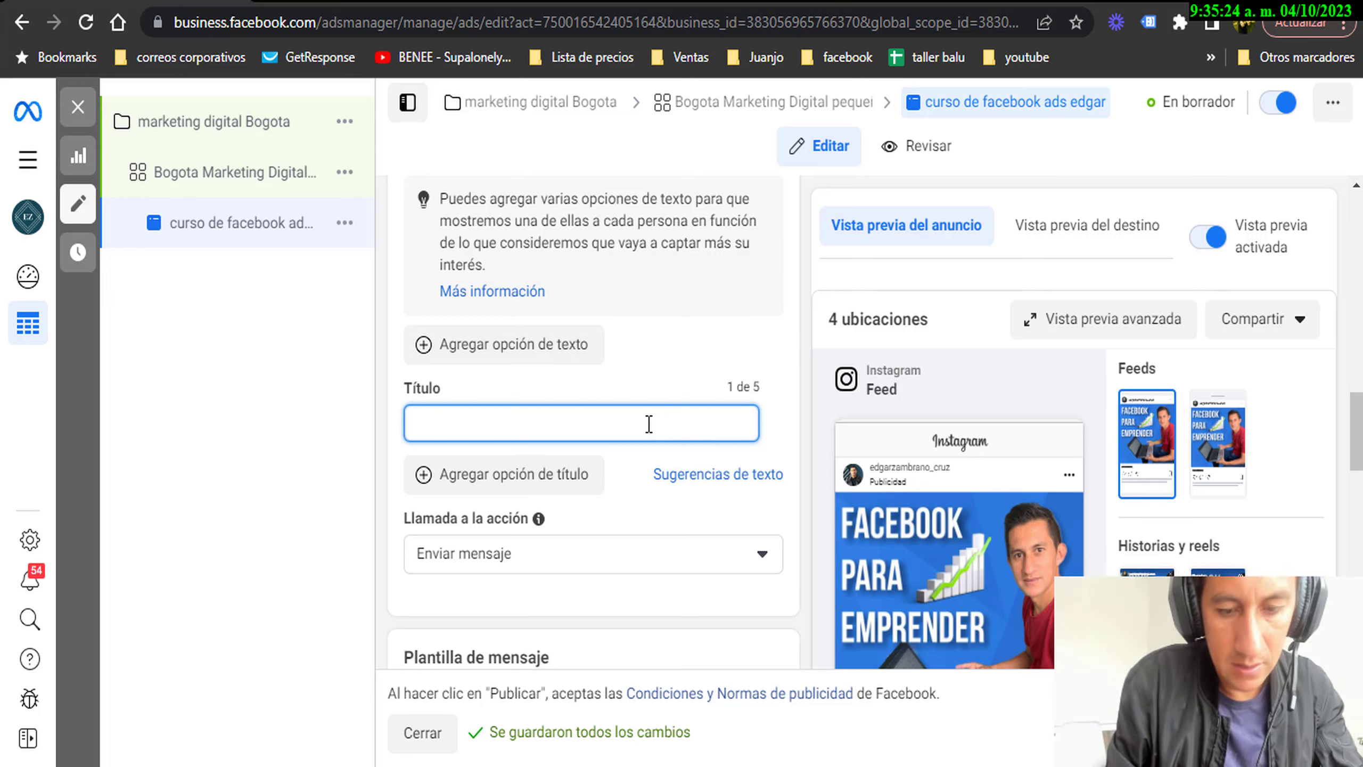
type("Curso d")
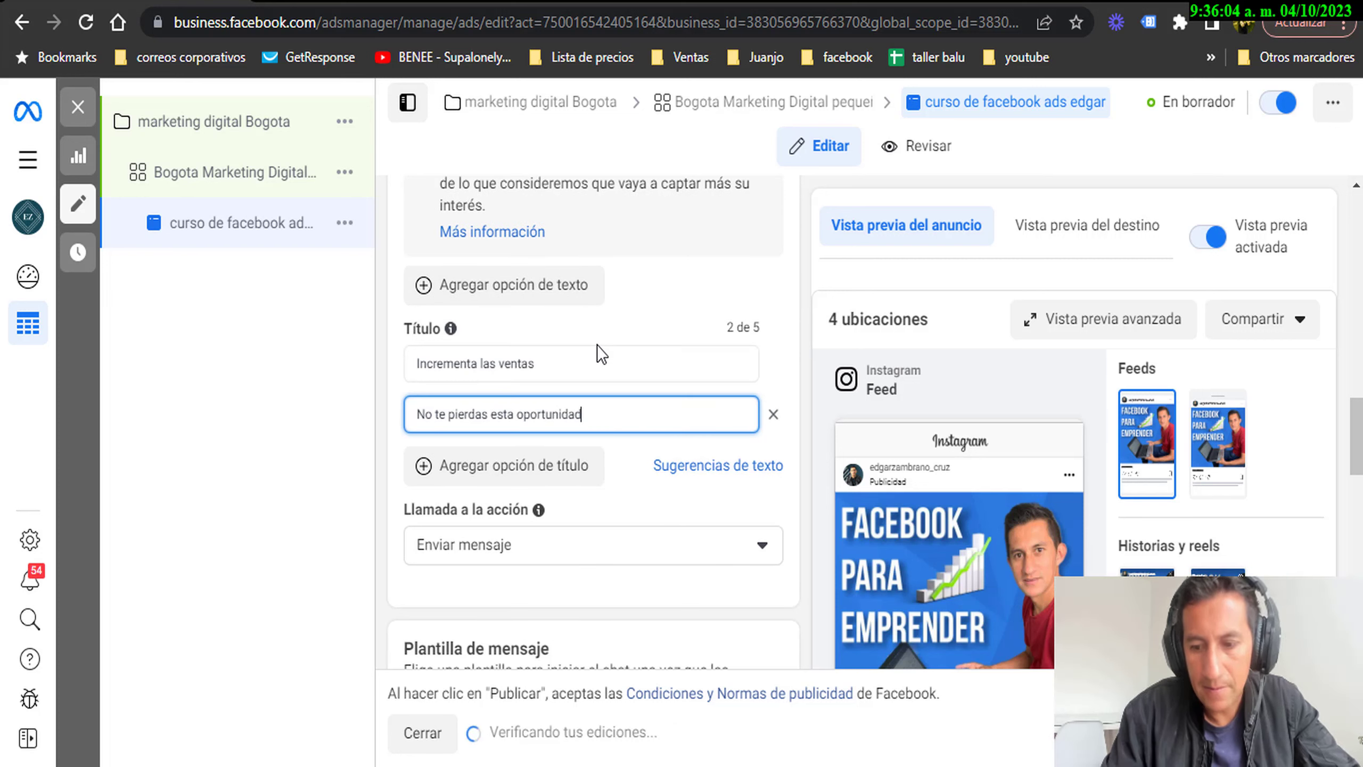
Add a third title option, then search Google for "emoticones" and copy star emojis from the piliapp Facebook symbols page.
left_click(463, 466)
left_click(274, 1)
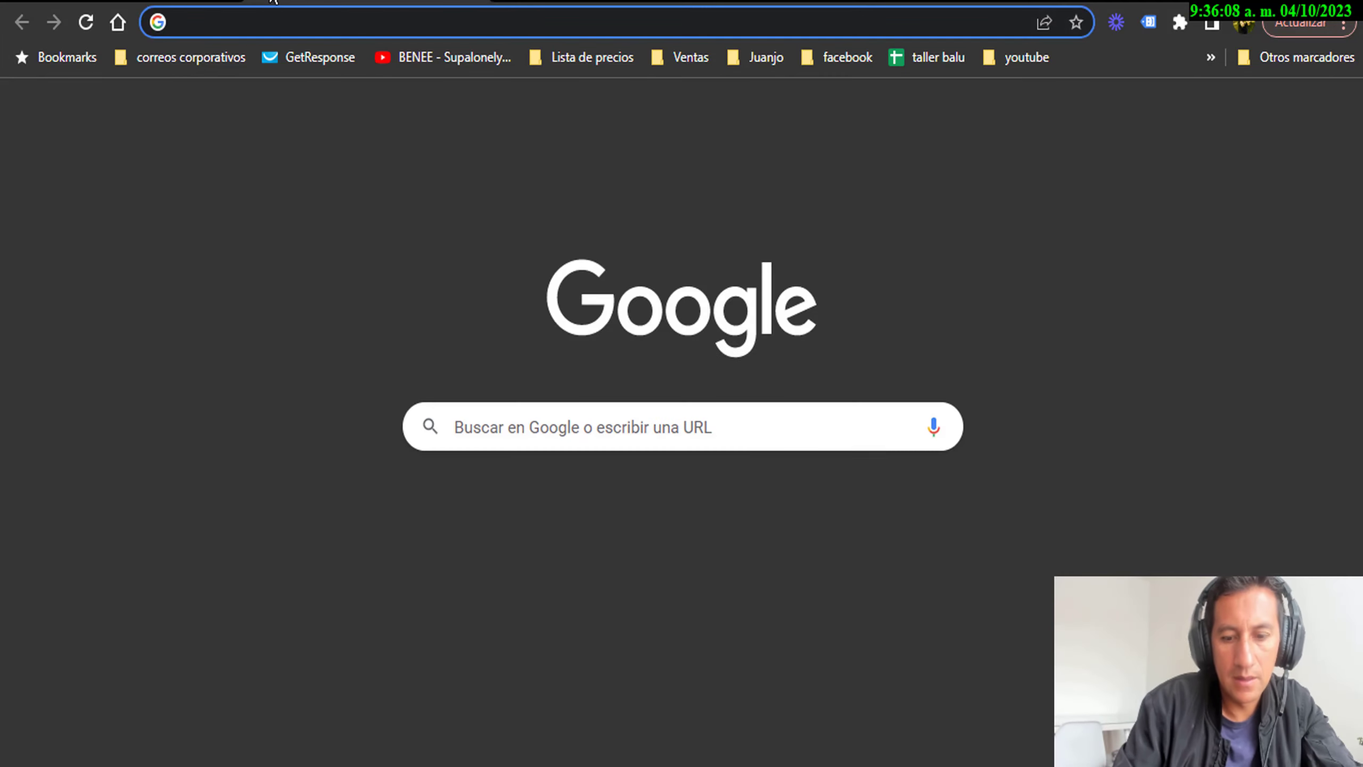
type("emoticones")
key("Return")
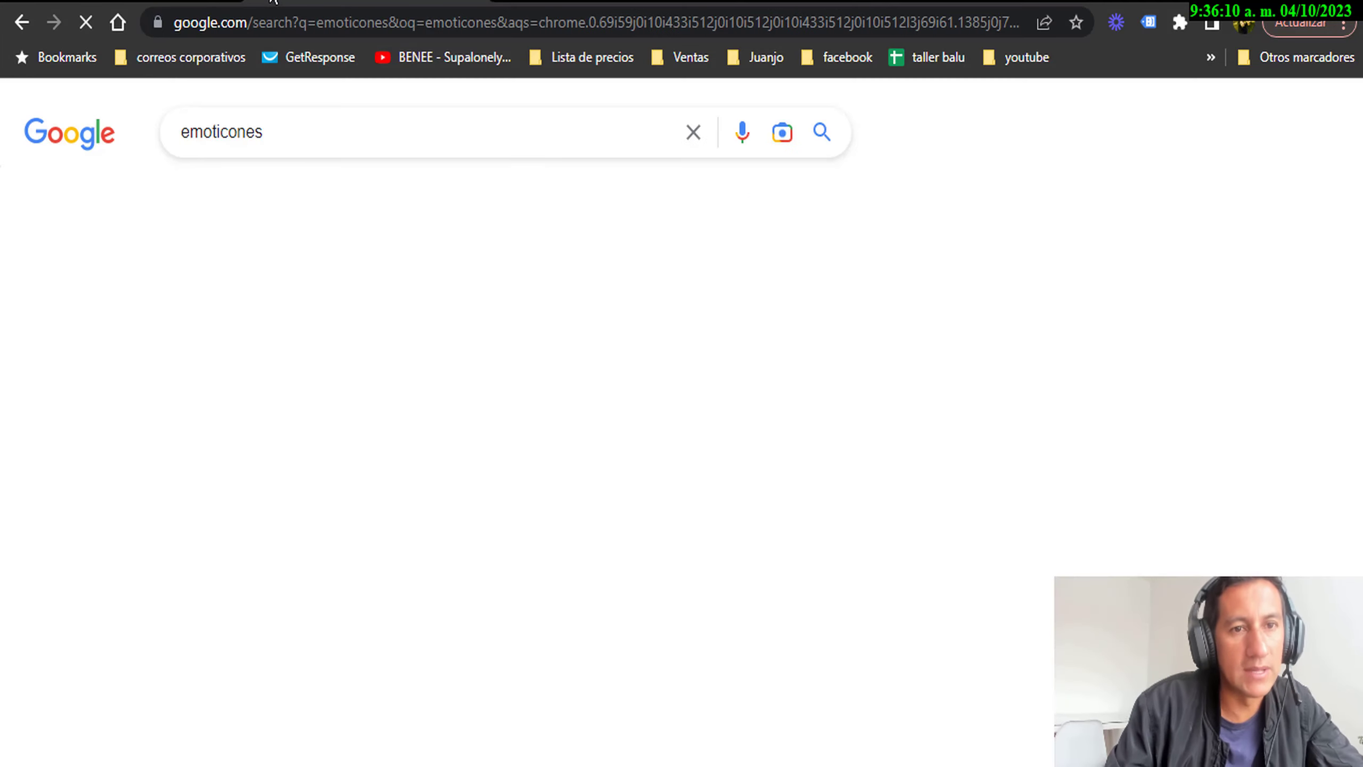
left_click(362, 324)
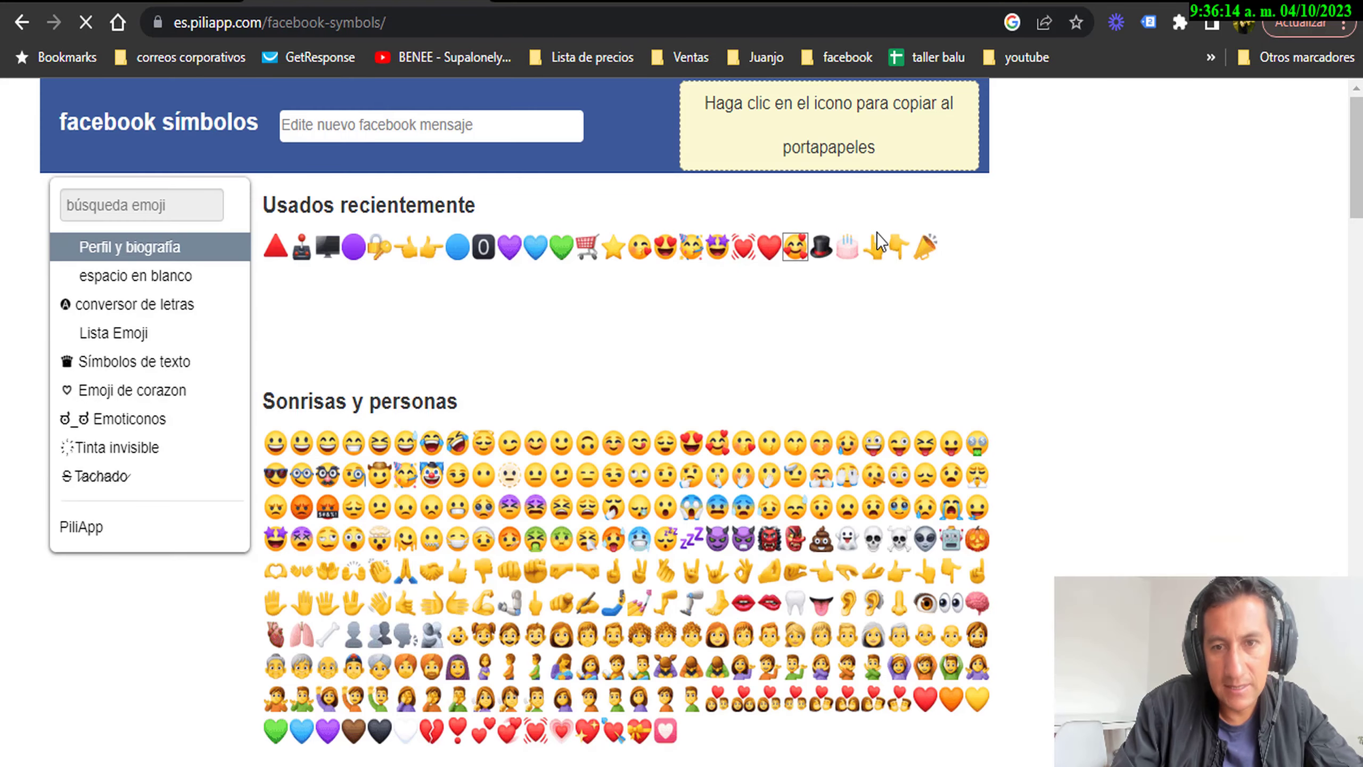
double_click(616, 249)
left_click_drag(345, 105, 241, 100)
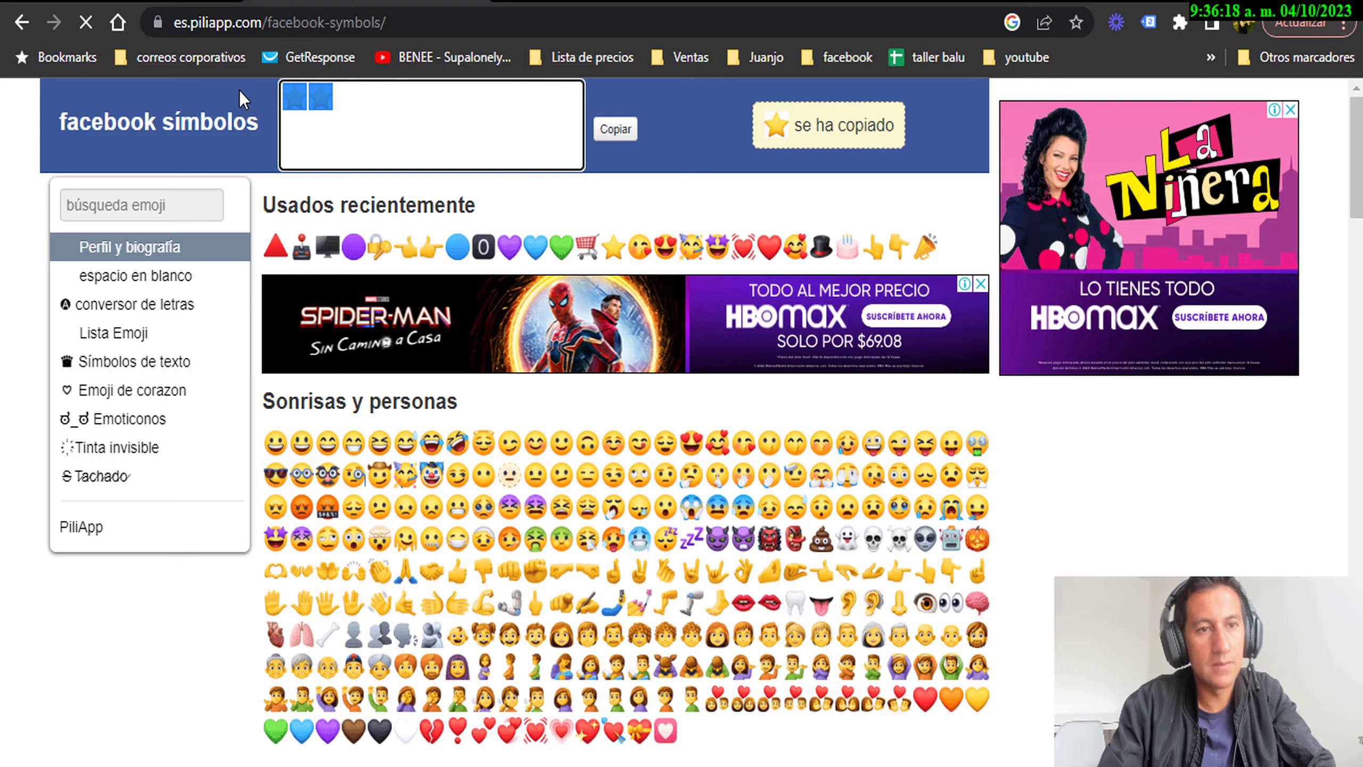
Return to the ad and fill the third title with five star emojis followed by "CALIFICACIONES".
key("ctrl+Tab")
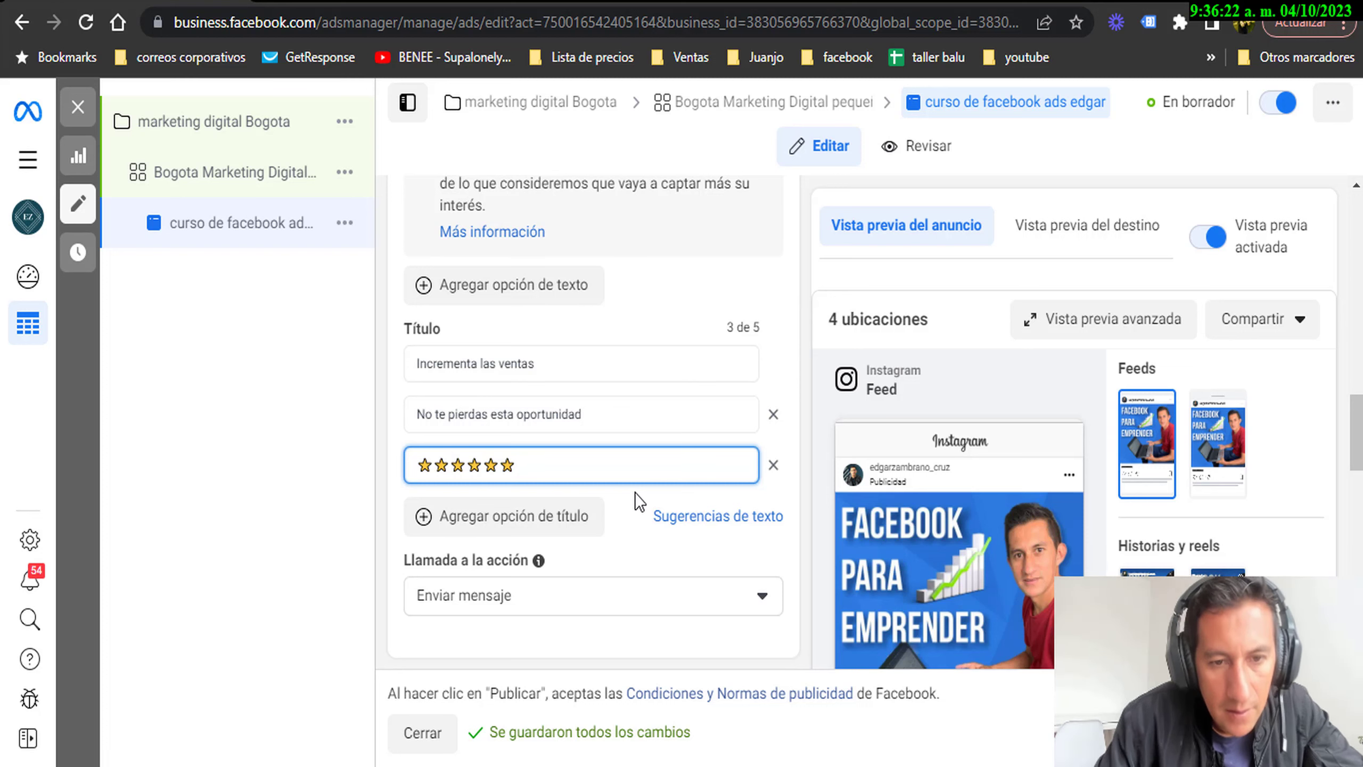
key("BackSpace")
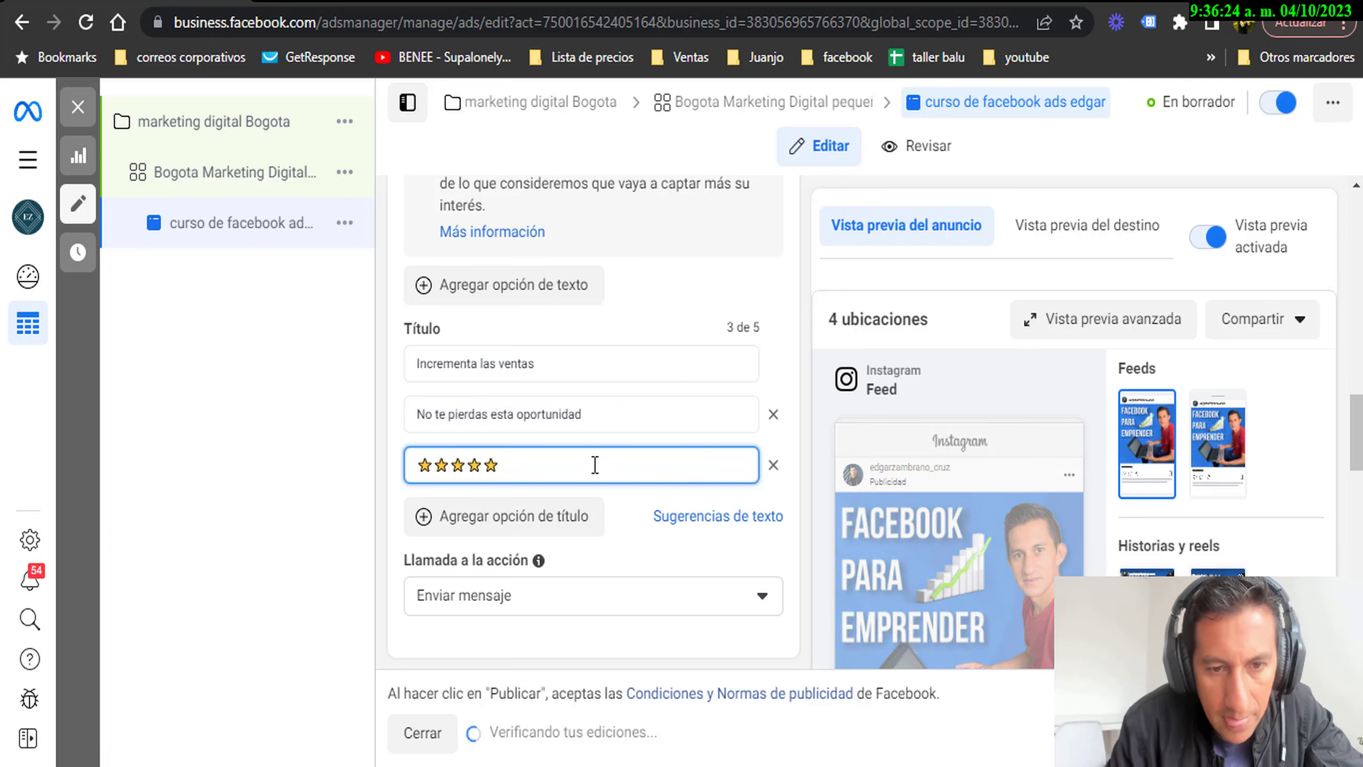
type("CALIFICACIONES")
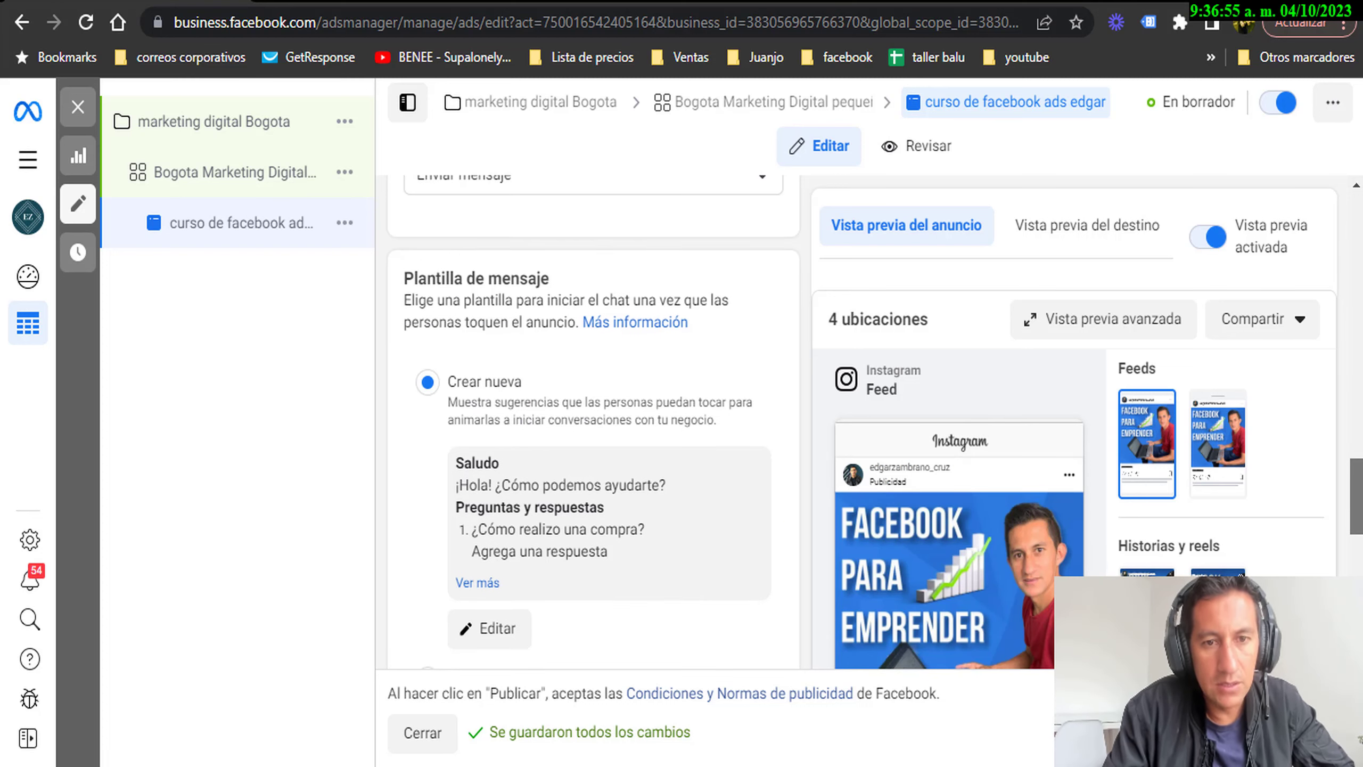
Examine the message template options and the new template's greeting, frequent questions and automatic replies, then leave its editor without editing.
scroll(443, 605, "down", 2)
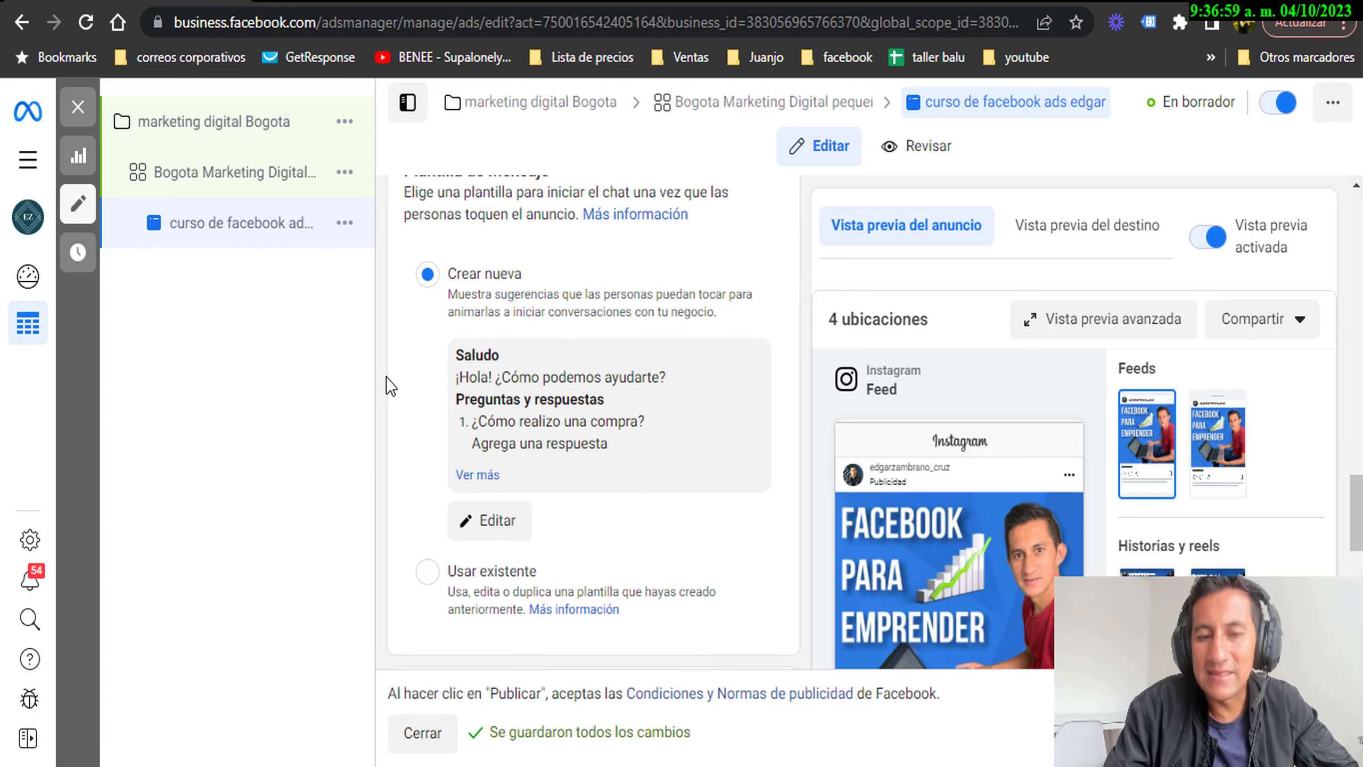
scroll(498, 402, "down", 4)
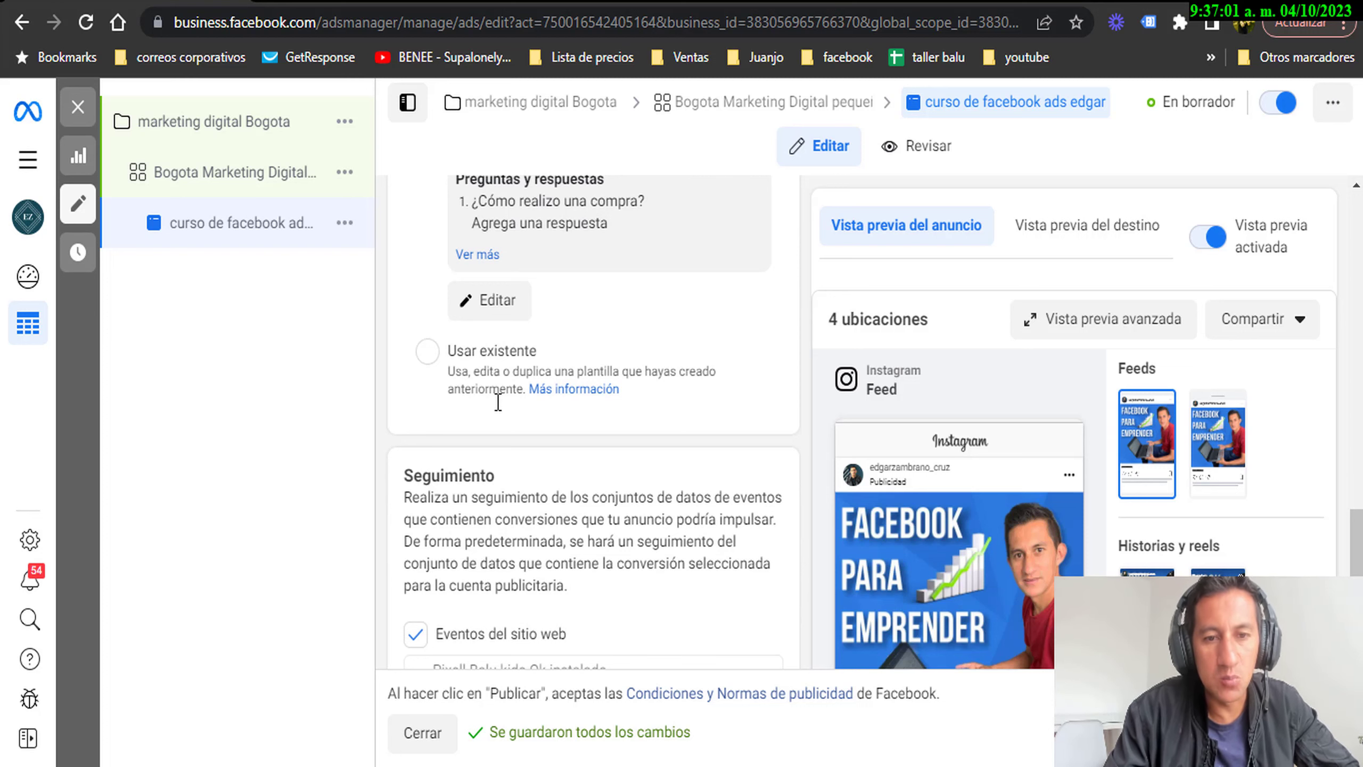
scroll(498, 403, "down", 2)
scroll(496, 405, "up", 6)
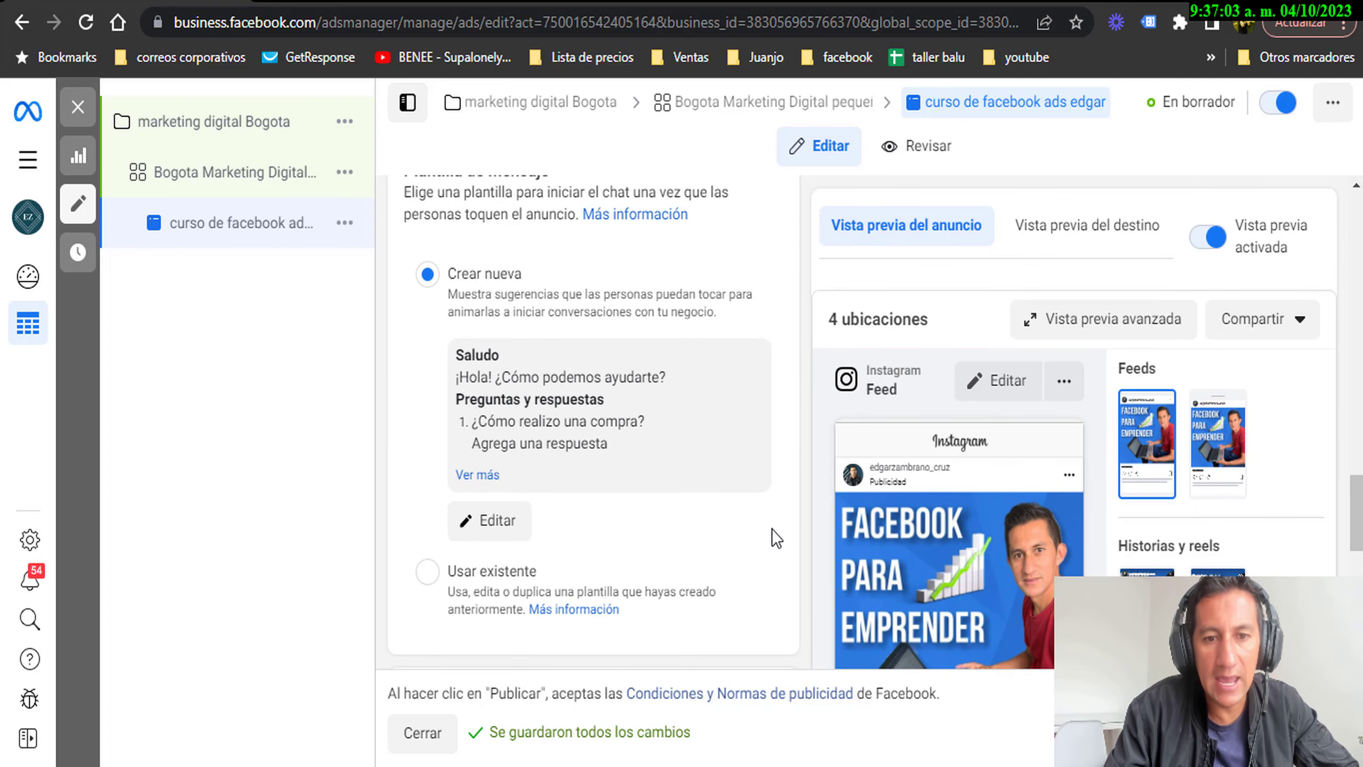
scroll(499, 430, "up", 2)
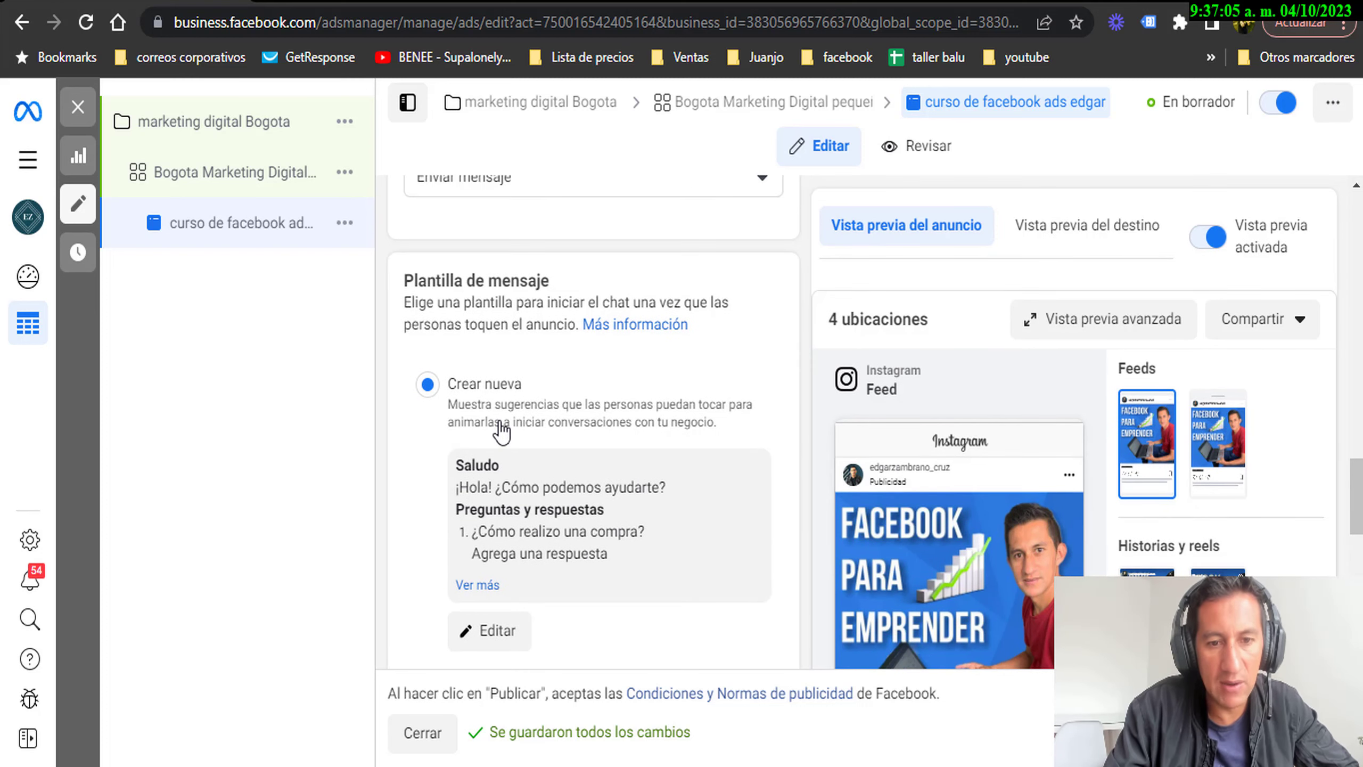
left_click(492, 633)
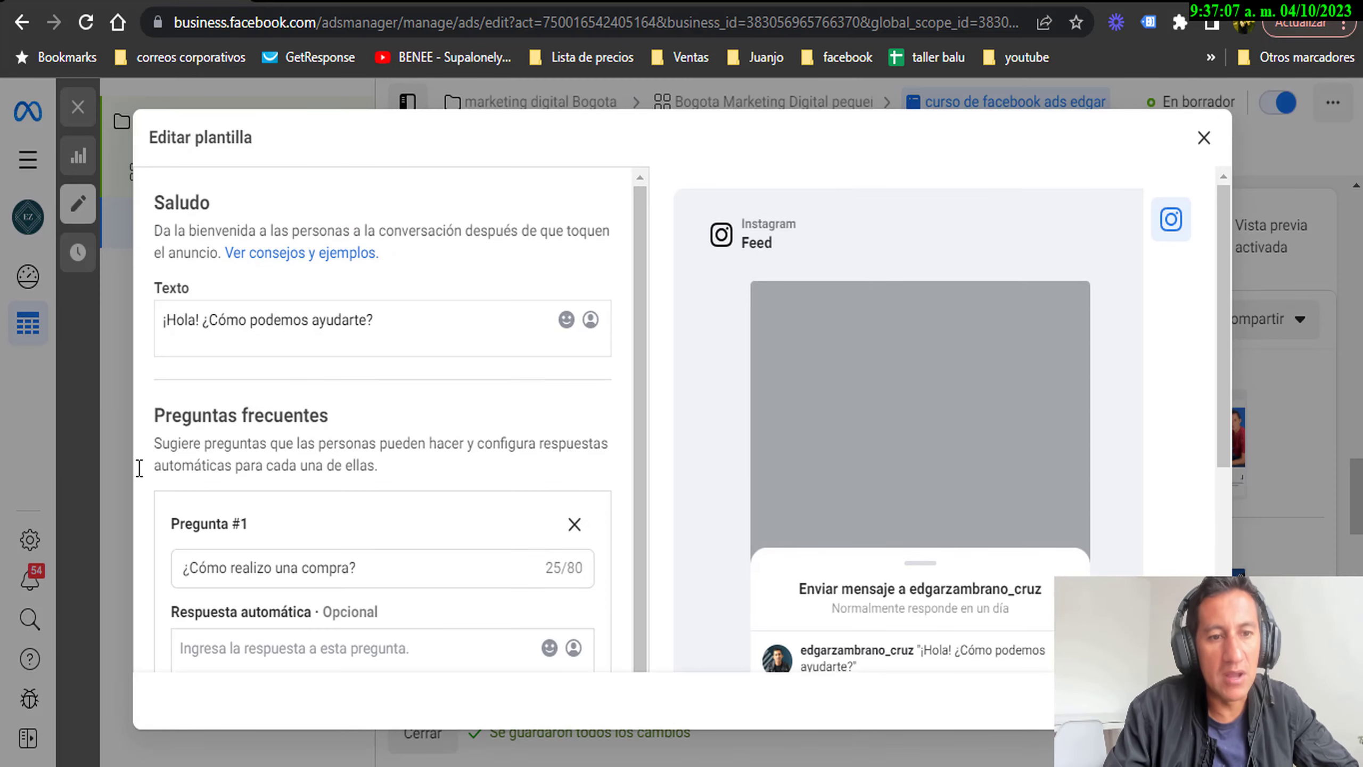
scroll(376, 462, "down", 5)
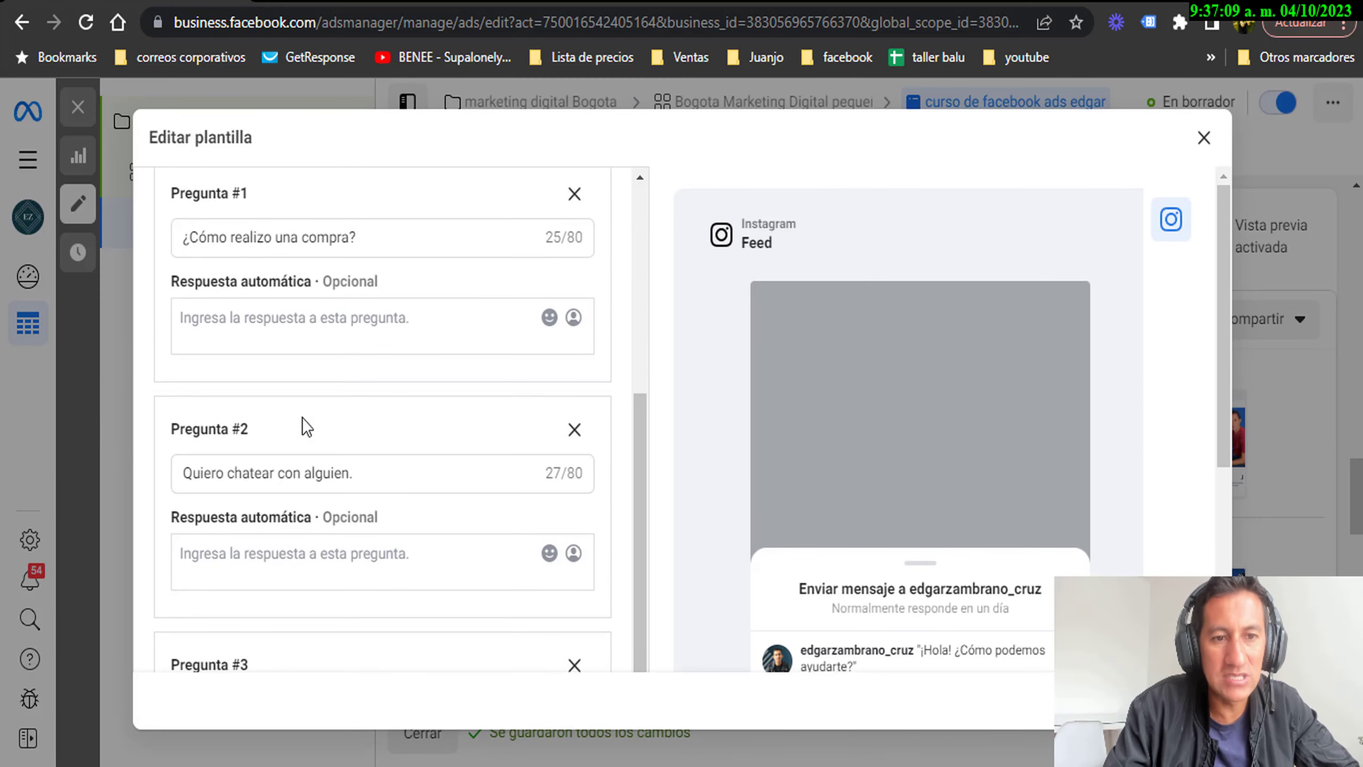
left_click(234, 326)
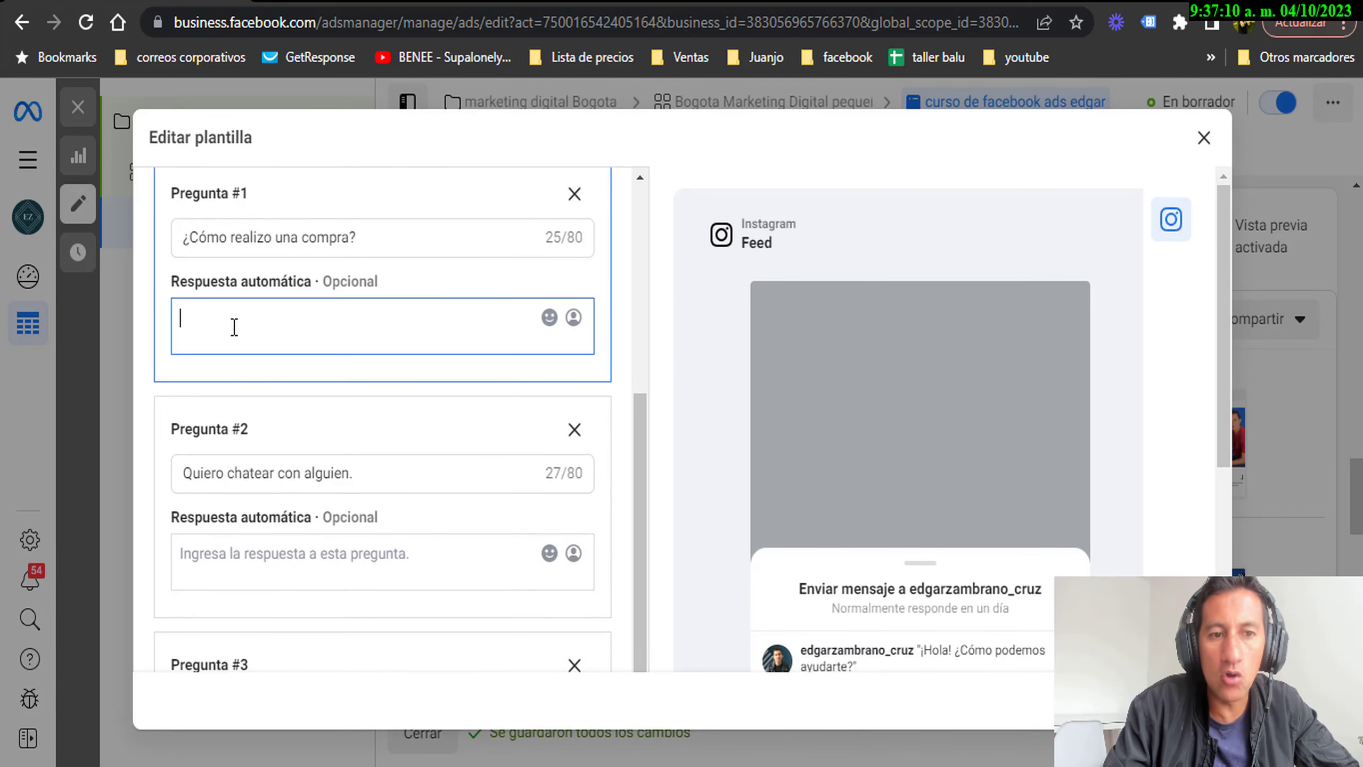
left_click(1203, 141)
View the ad's variations for the Instagram feed in the advanced preview, and check the tracking settings.
scroll(598, 459, "down", 2)
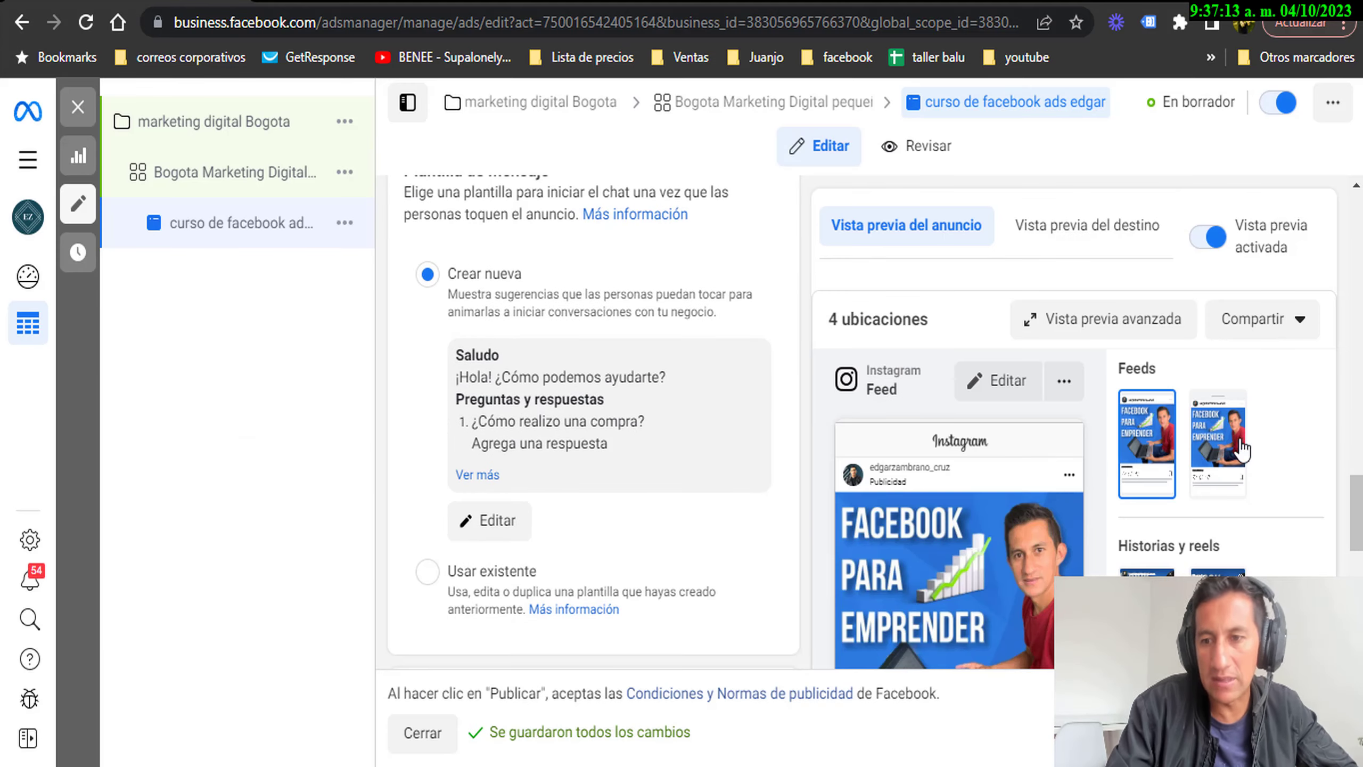
scroll(1223, 446, "down", 6)
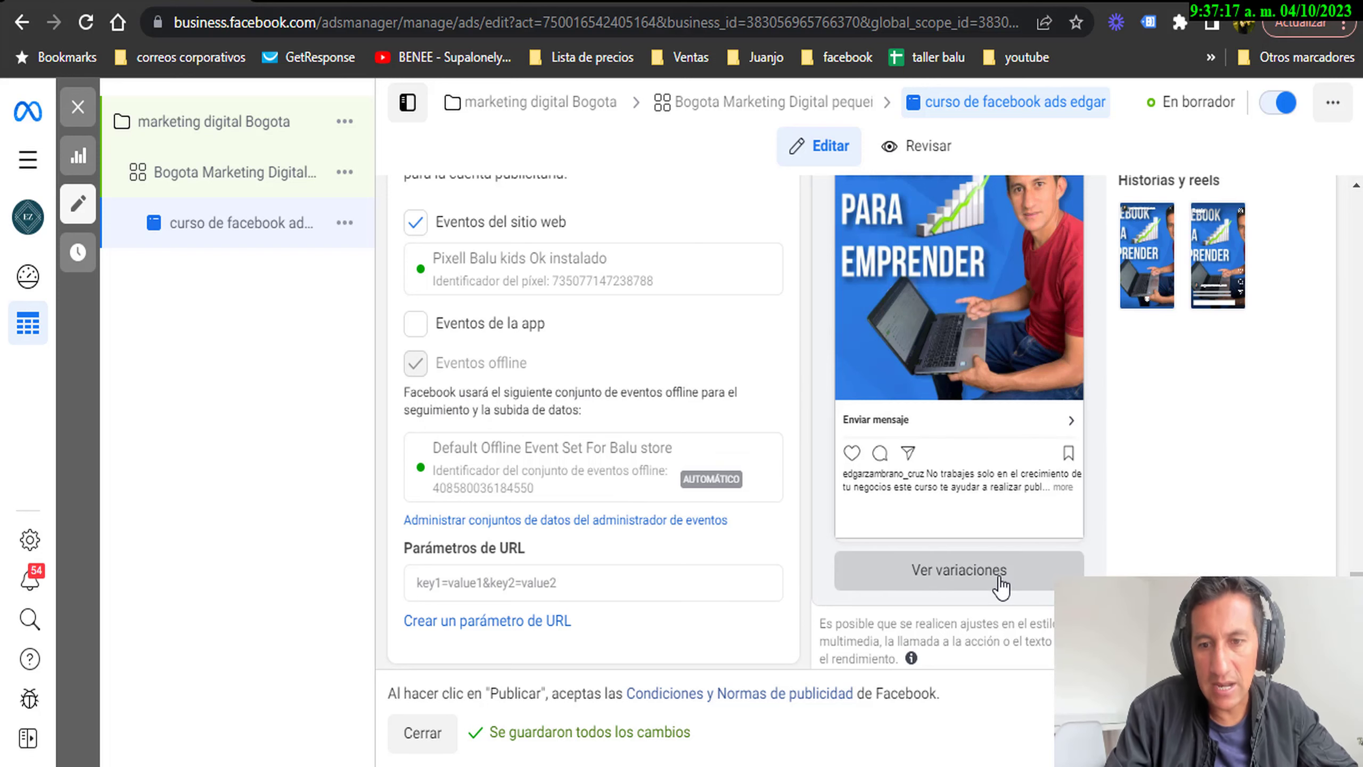
left_click(953, 572)
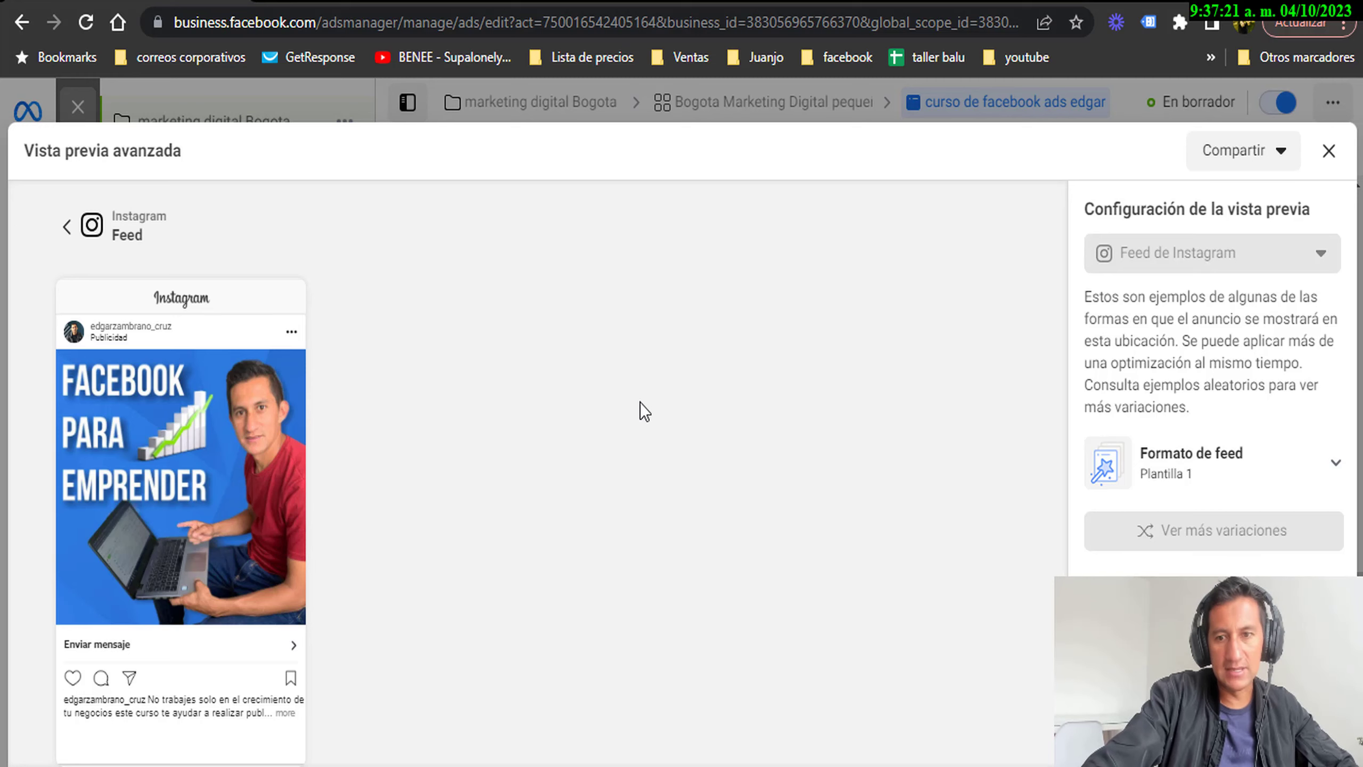
key("Escape")
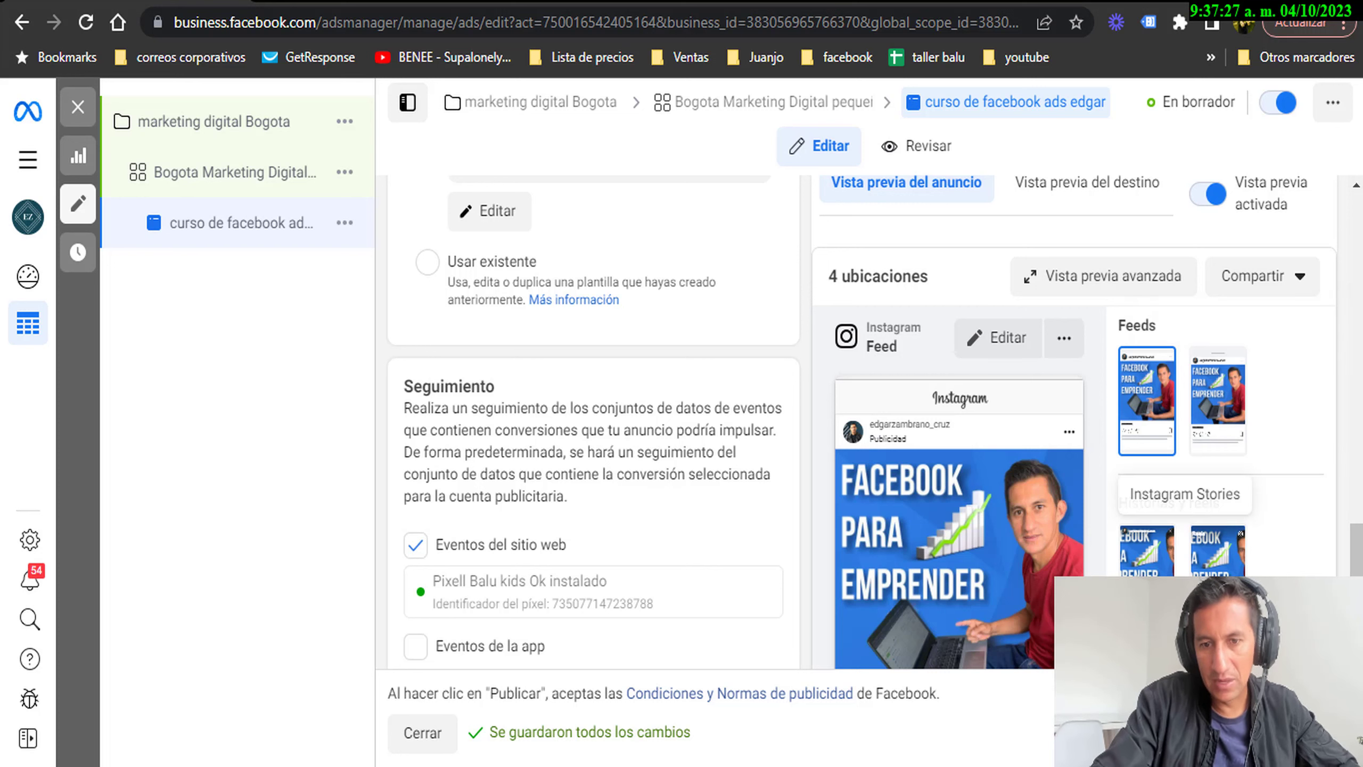
scroll(590, 542, "down", 5)
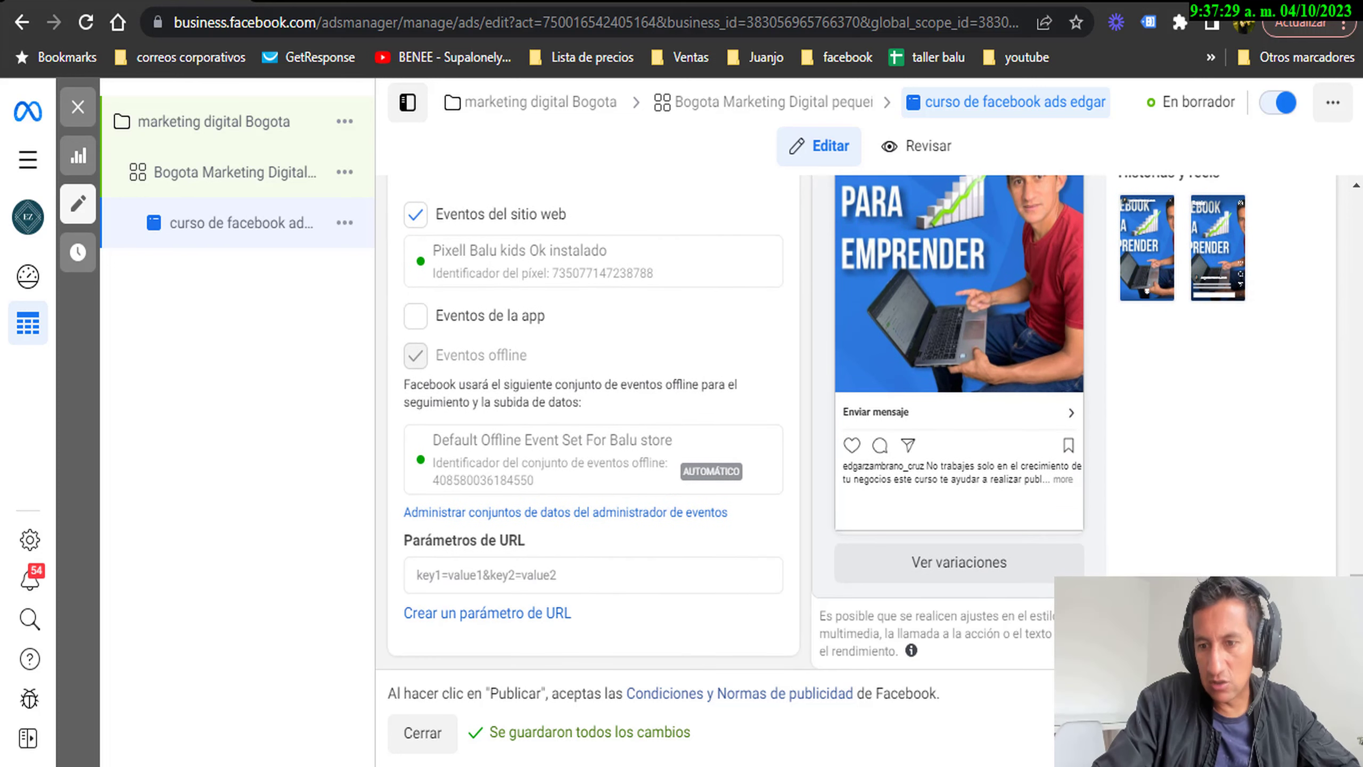